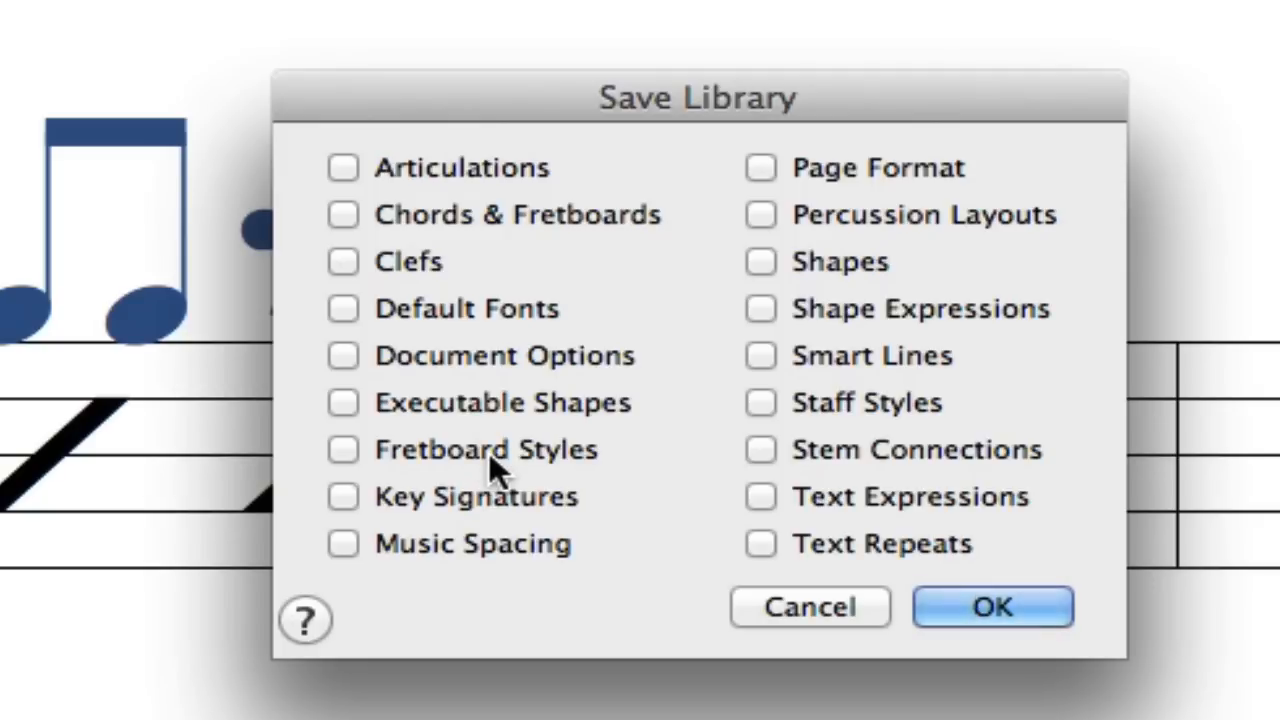
# Save the Document Options as a library file named "document options" in the 00 CUSTOM folder.
pyautogui.click(471, 358)
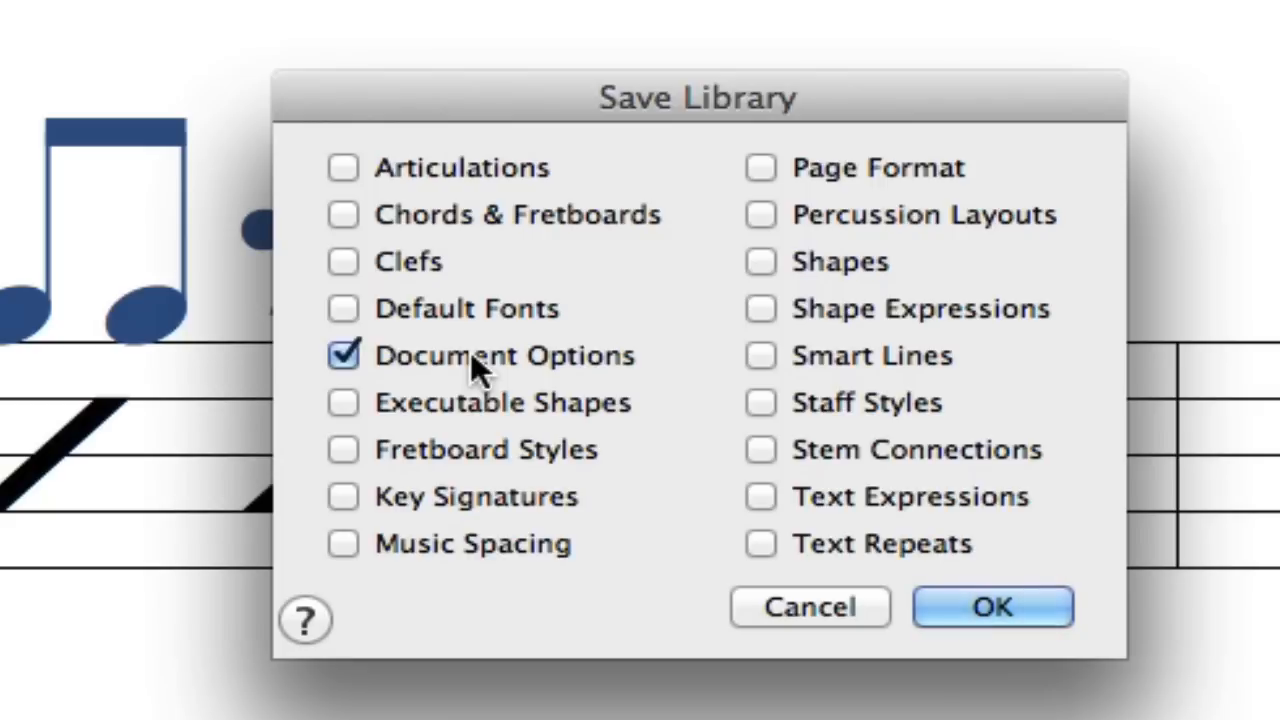
pyautogui.click(958, 618)
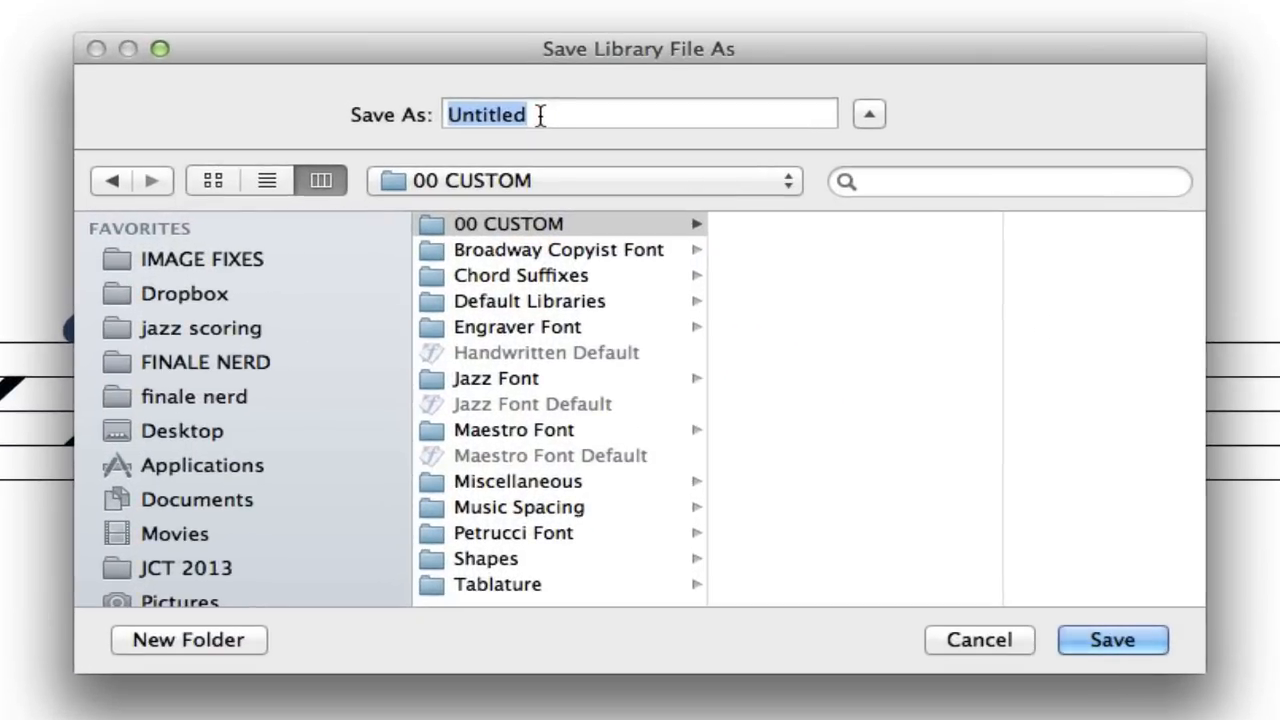
pyautogui.write('d')
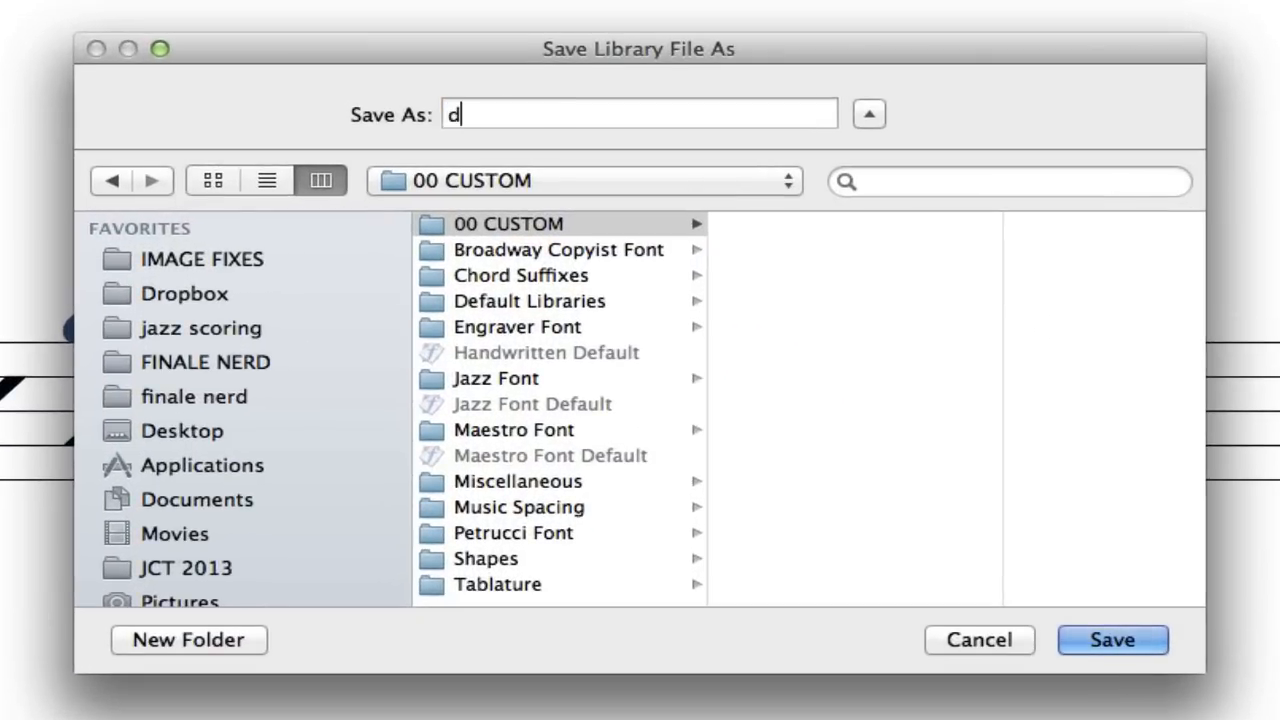
pyautogui.write('ocument ')
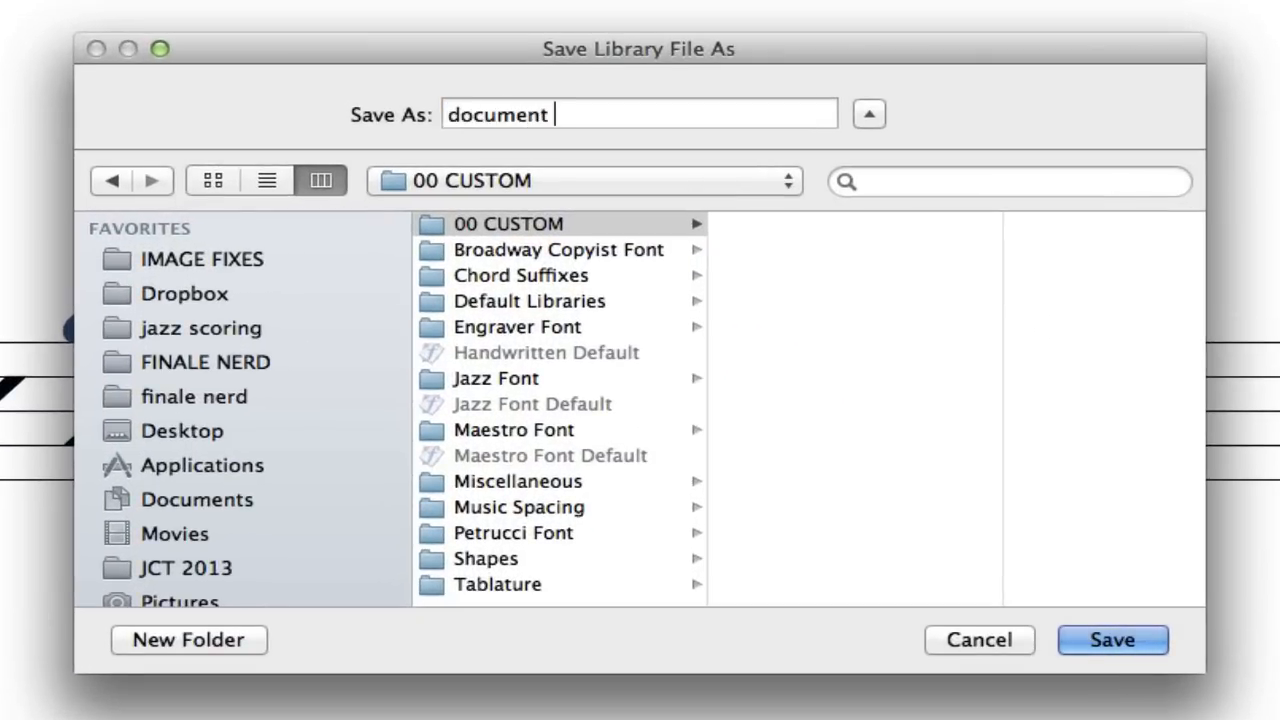
pyautogui.write('options')
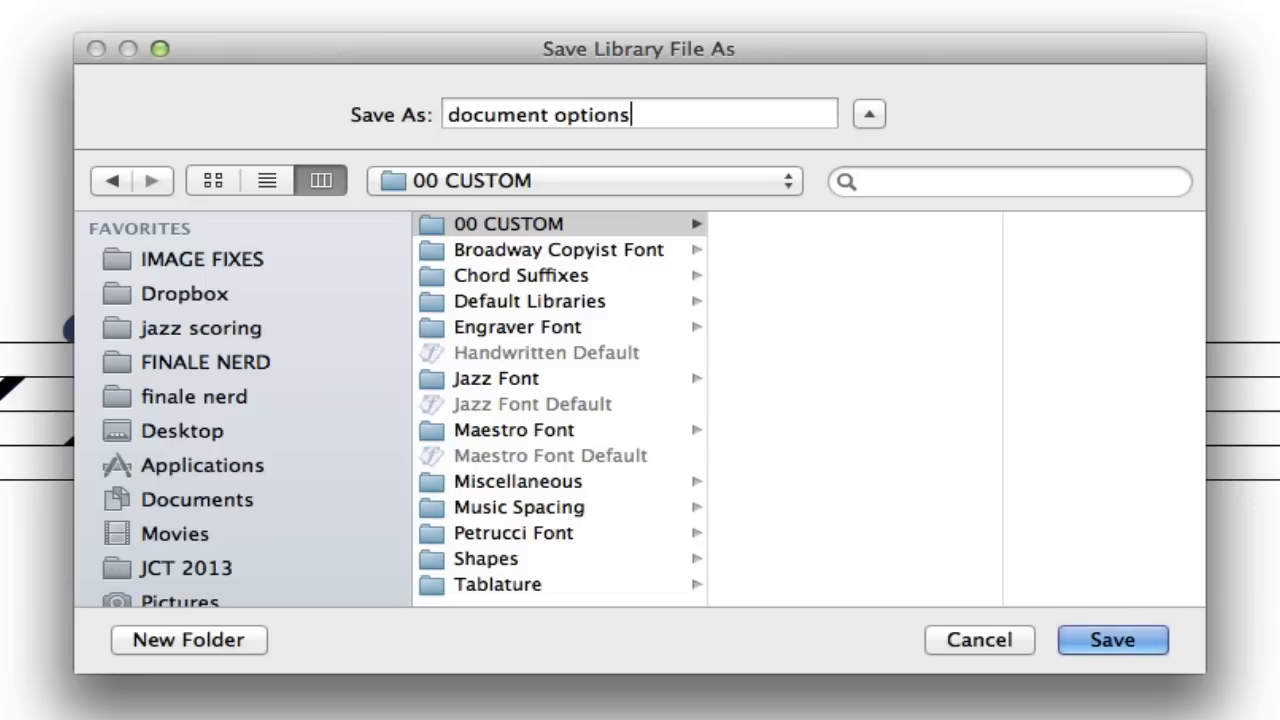
pyautogui.click(1094, 634)
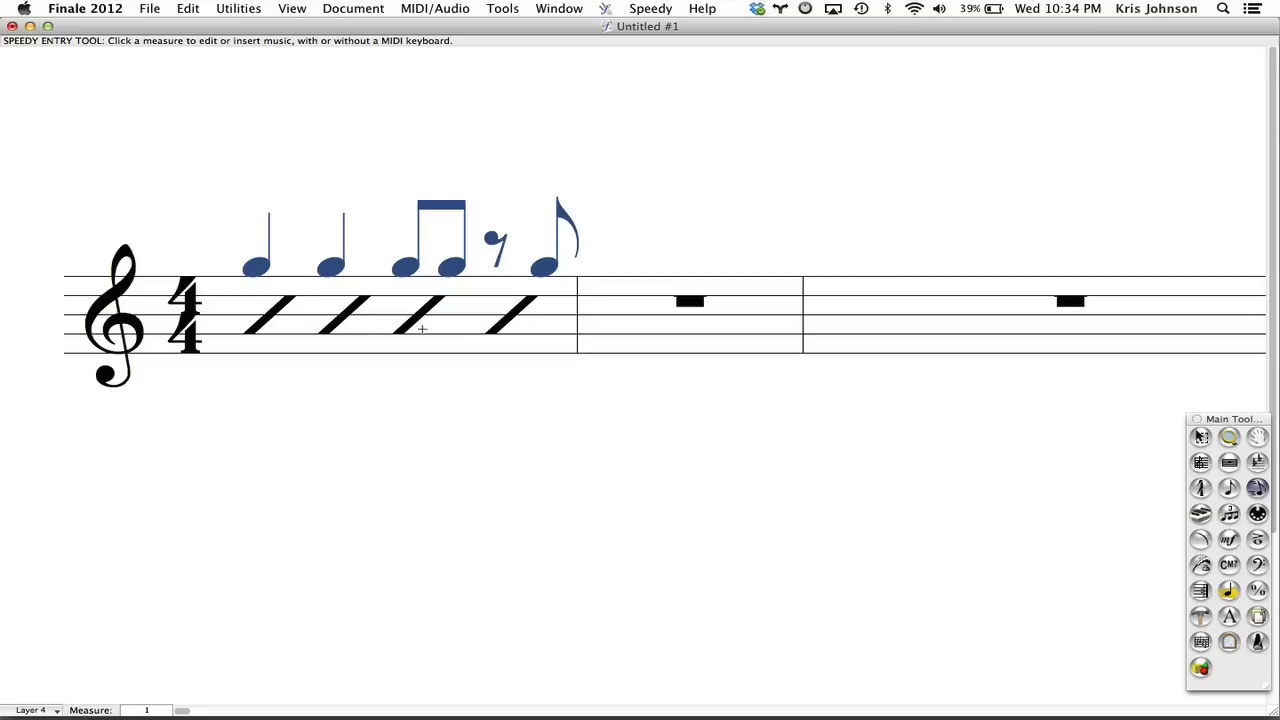
# Save only the Staff Styles as a library file named "staff styles" in the 00 CUSTOM folder.
pyautogui.click(152, 8)
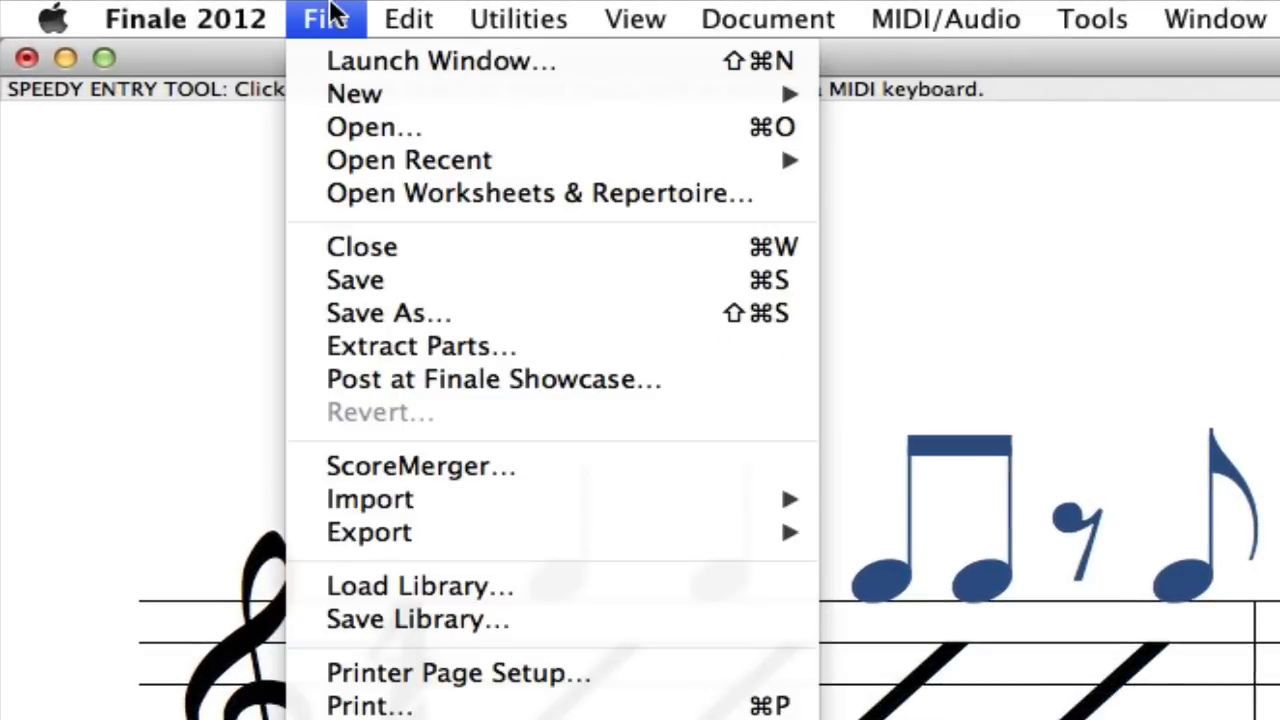
pyautogui.click(380, 618)
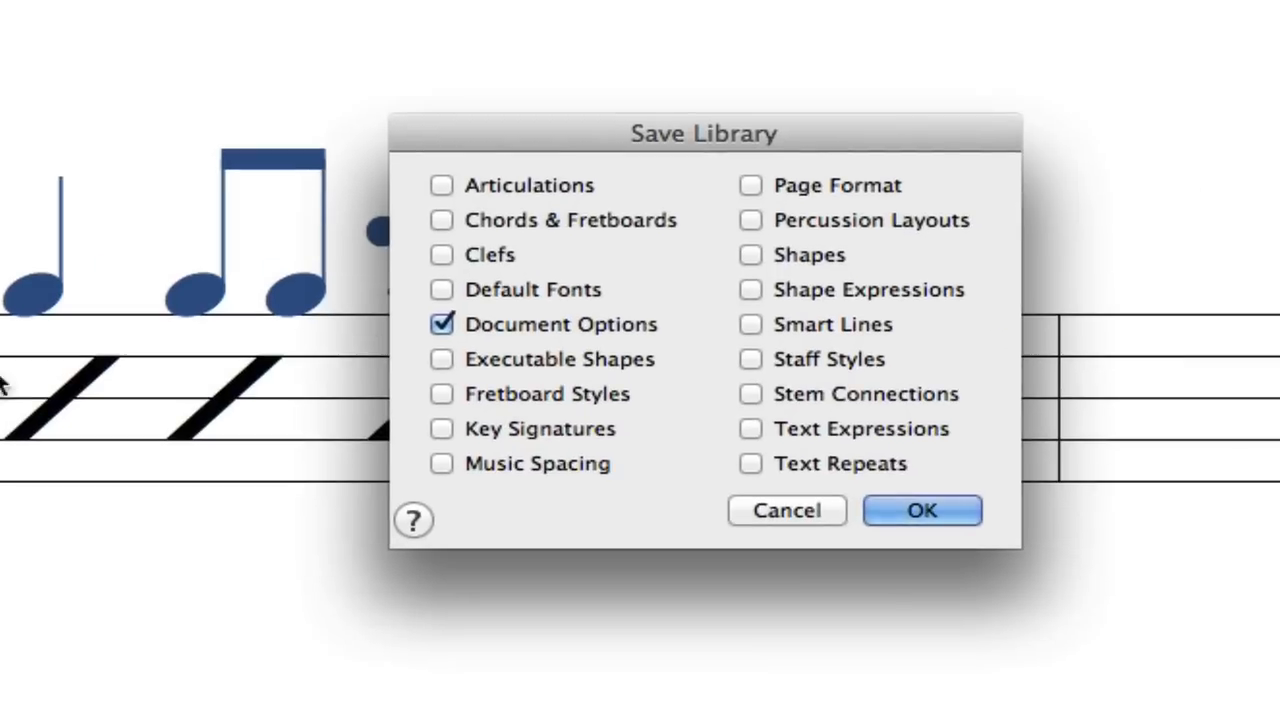
pyautogui.click(570, 326)
pyautogui.click(770, 359)
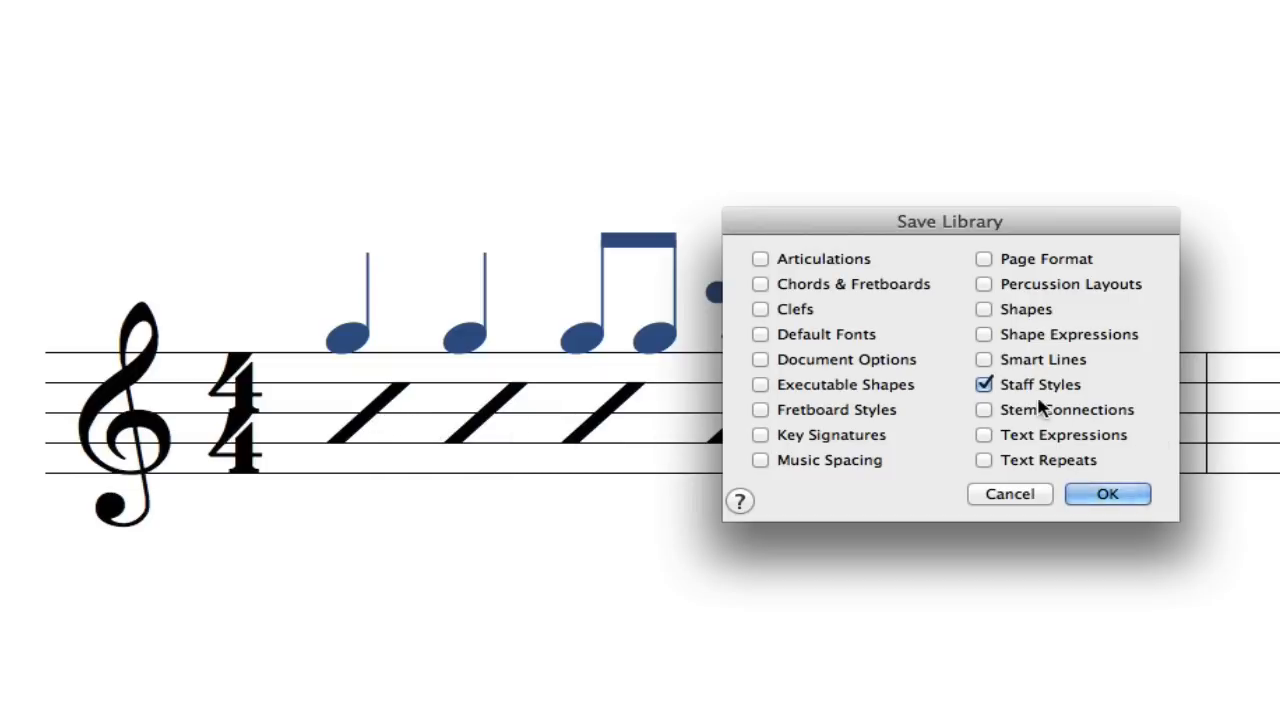
pyautogui.click(1113, 494)
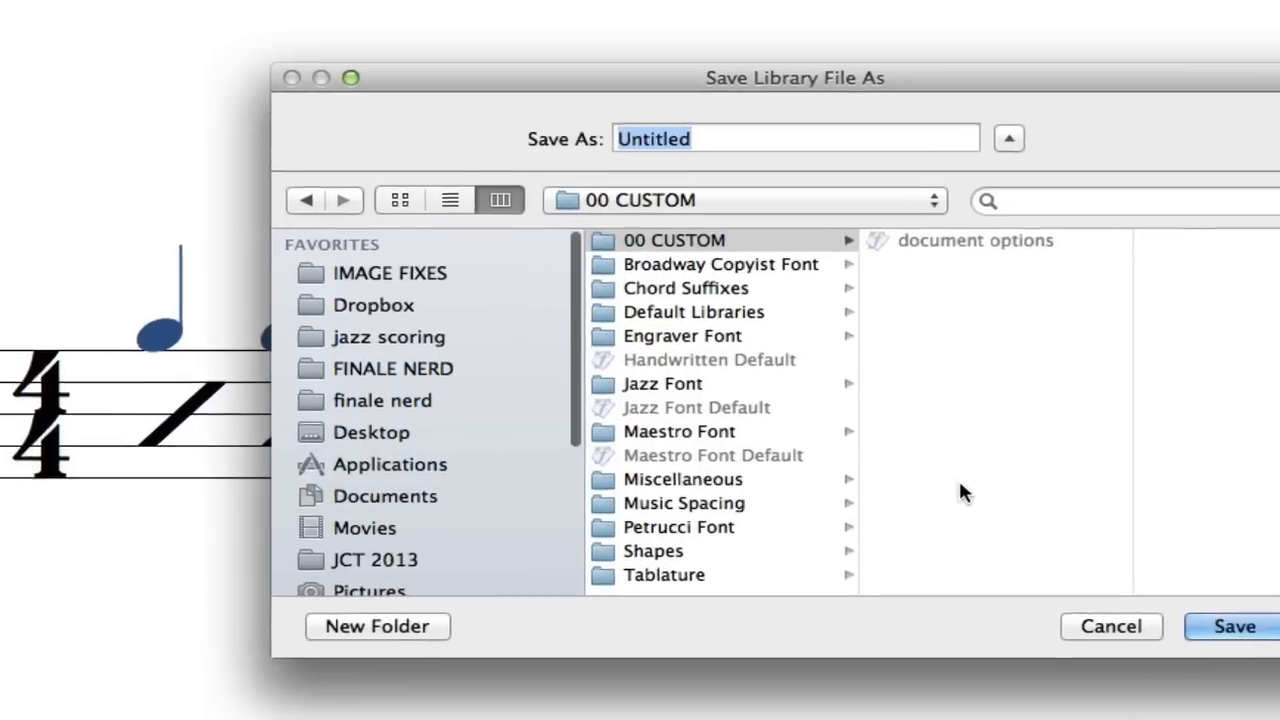
pyautogui.write('staff s')
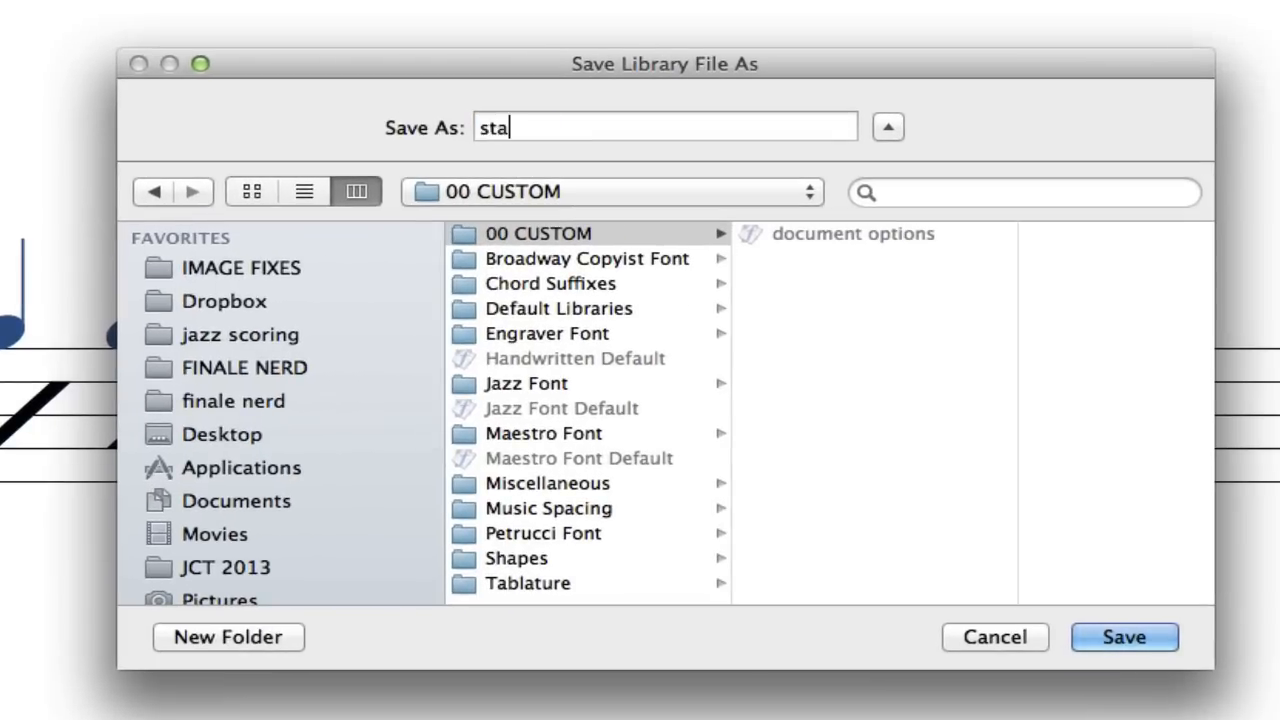
pyautogui.write('tyles')
pyautogui.press('Return')
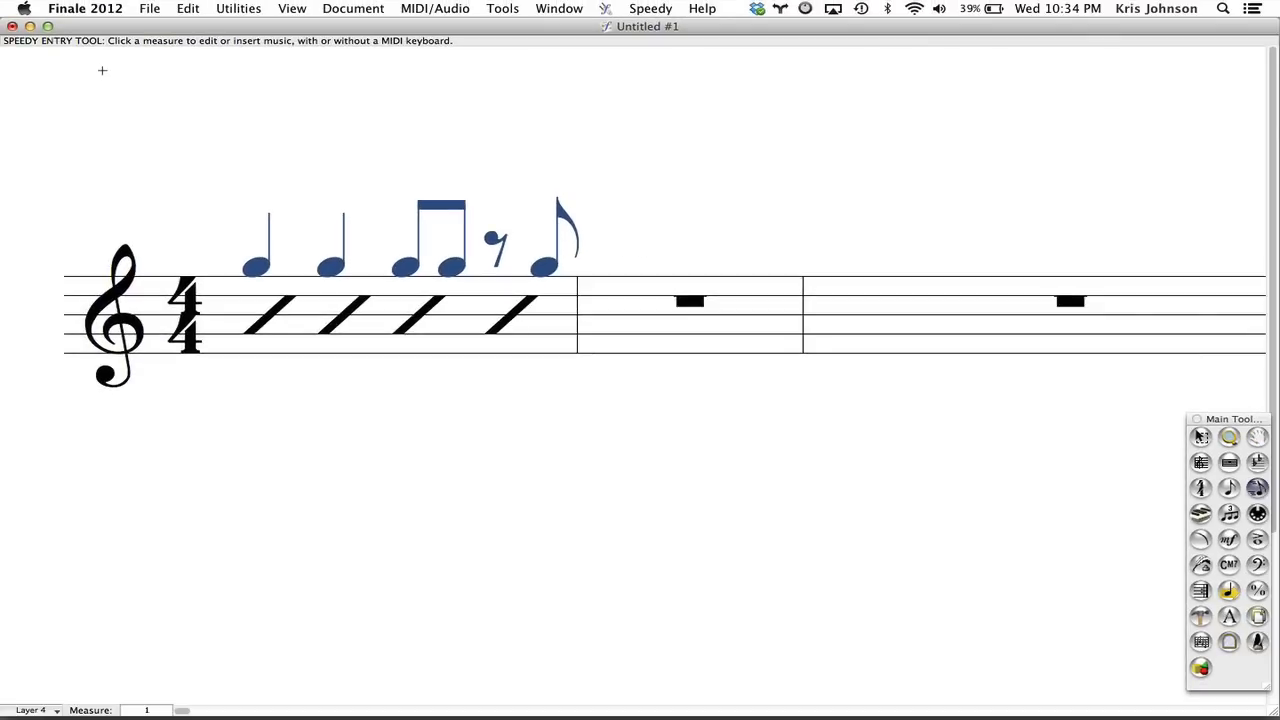
# Create a new default document and display it in Scroll View.
pyautogui.click(150, 8)
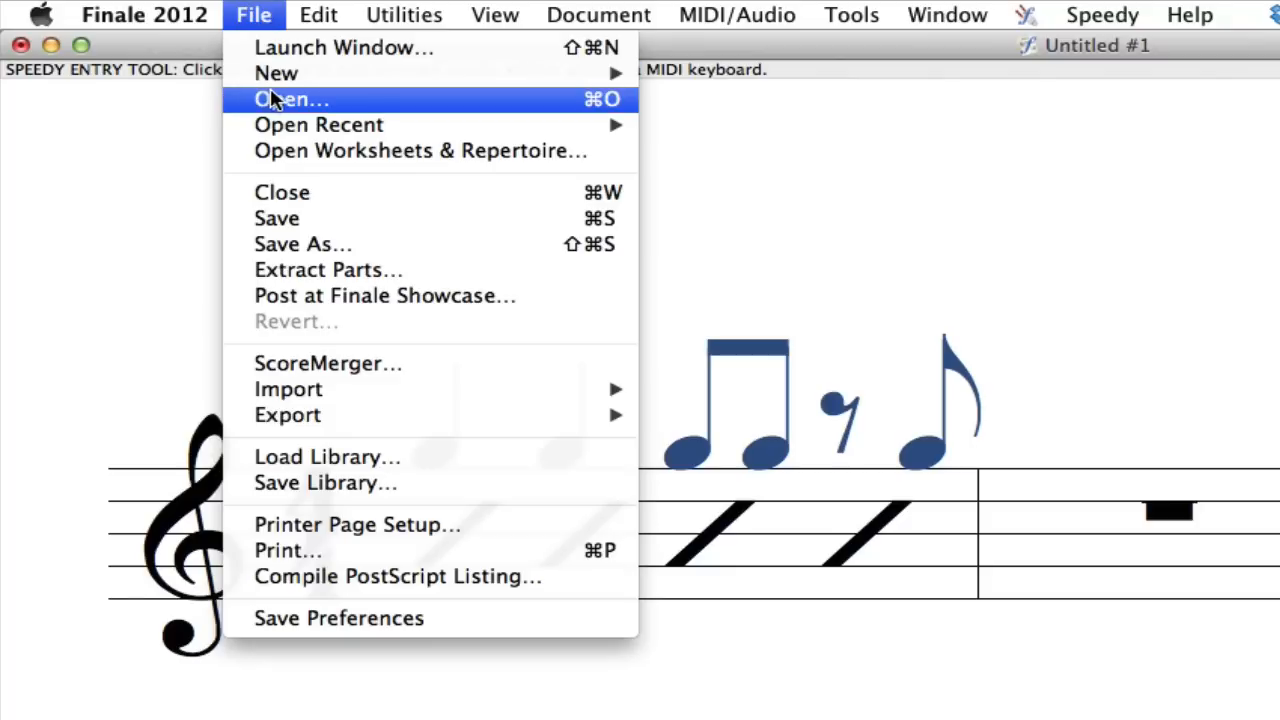
pyautogui.moveTo(300, 70)
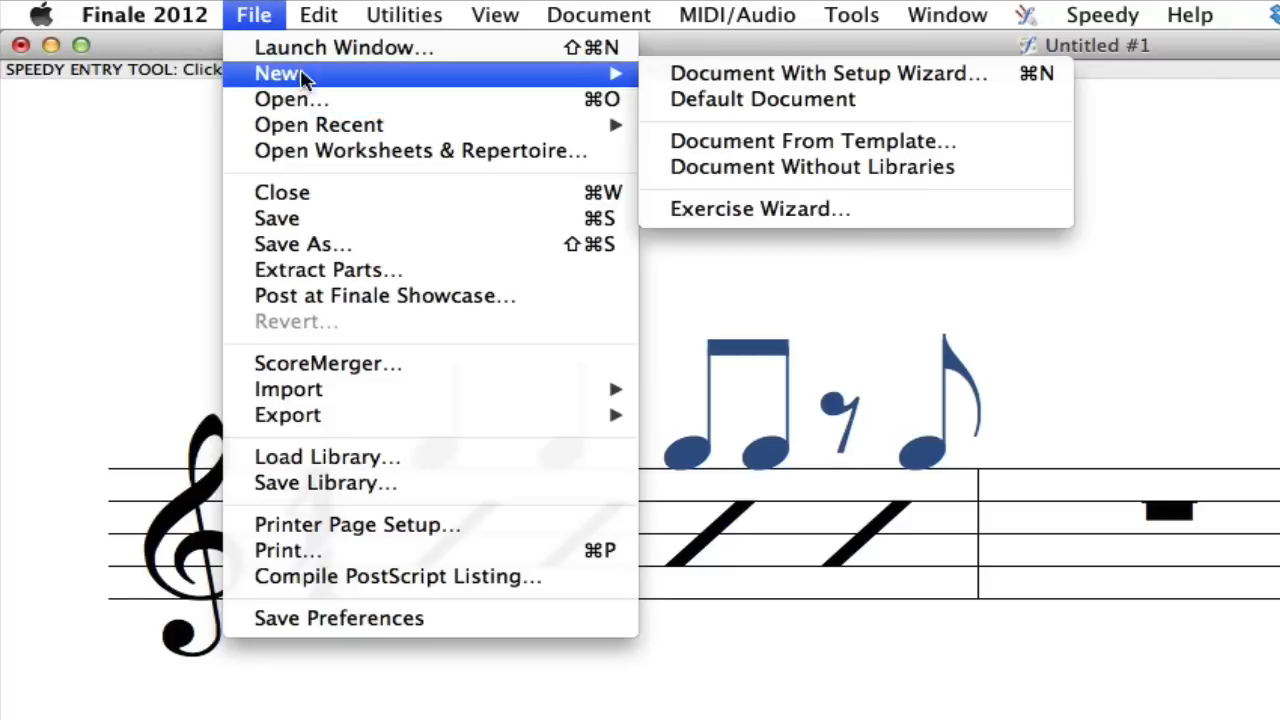
pyautogui.click(715, 100)
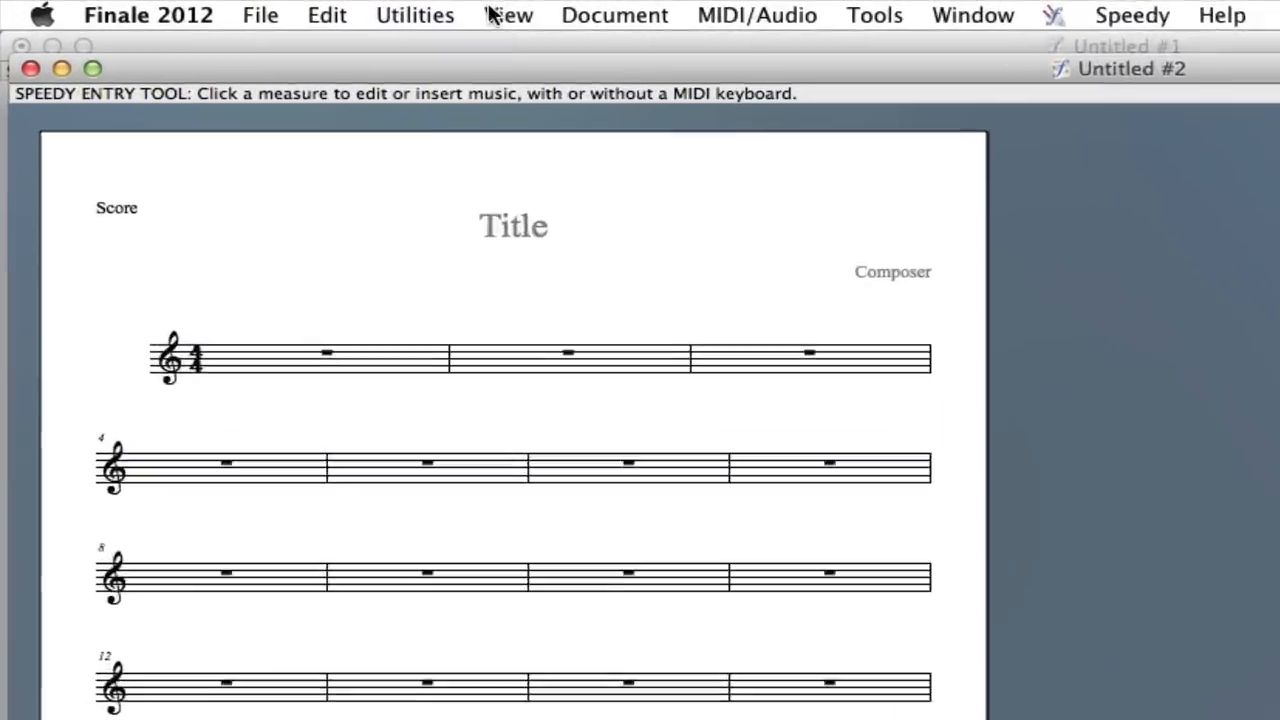
pyautogui.click(292, 8)
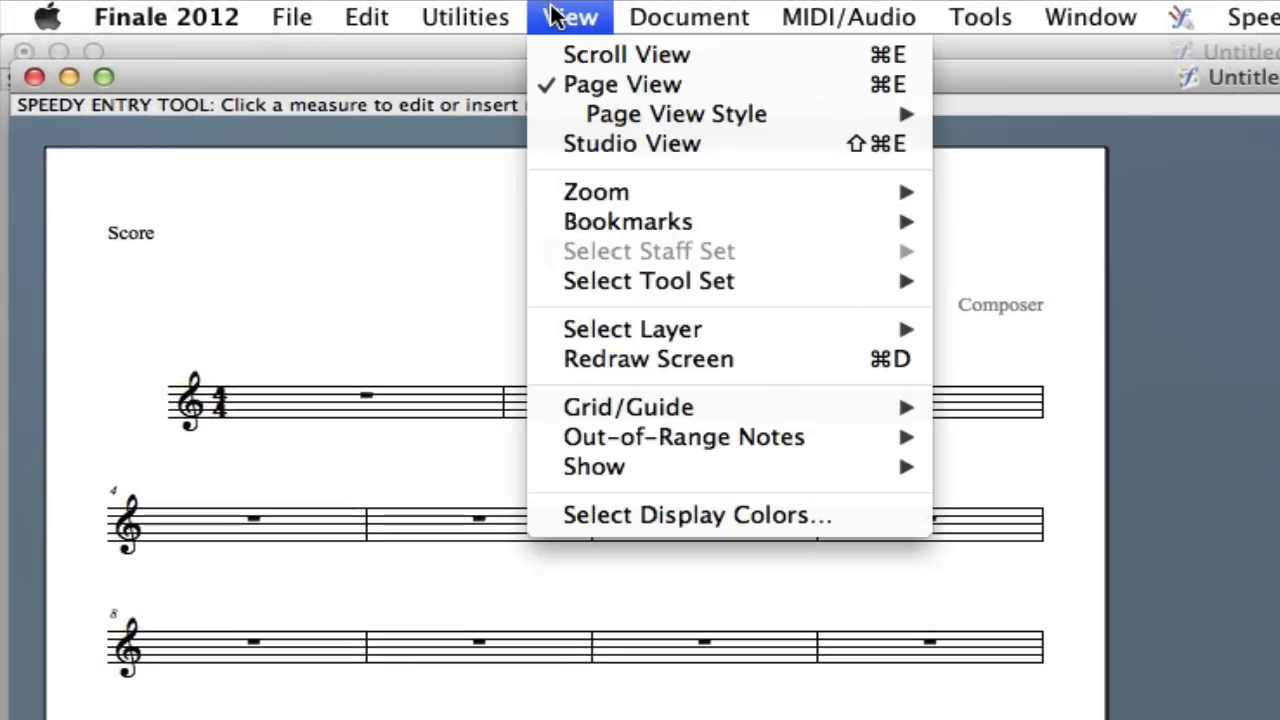
pyautogui.click(568, 56)
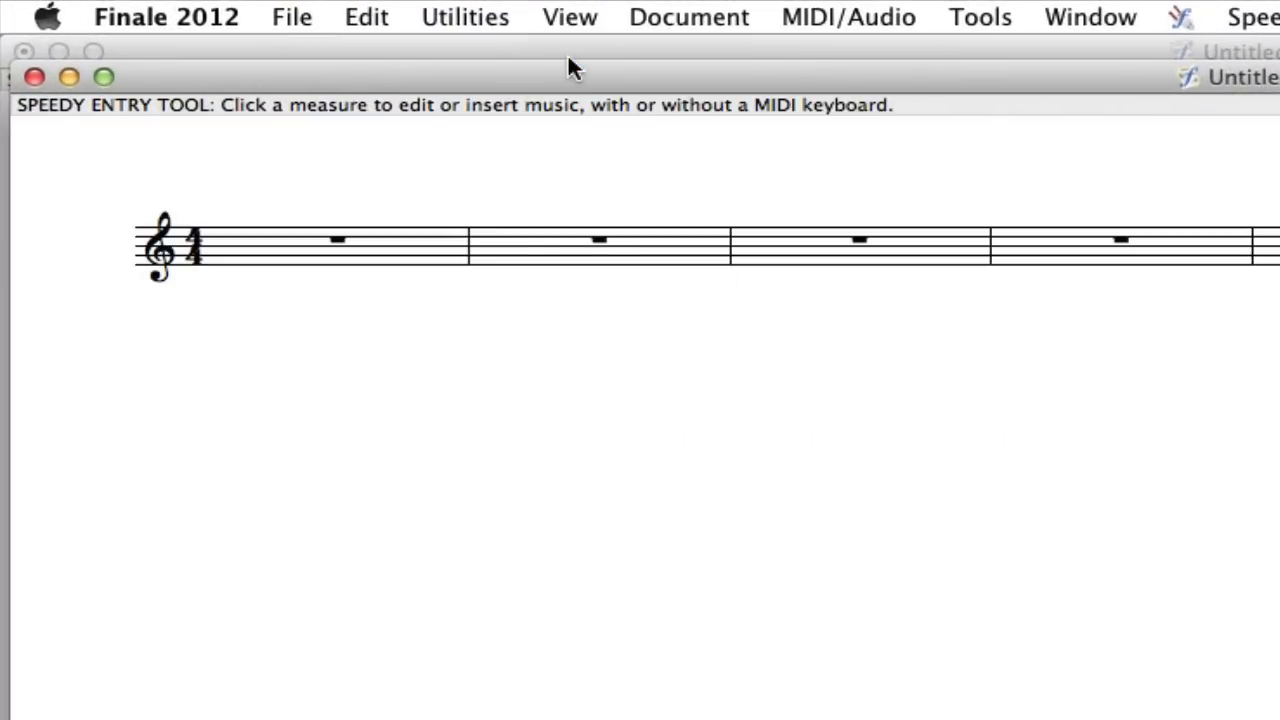
pyautogui.press('super+equal')
pyautogui.press('super+equal')
pyautogui.press('super+equal')
pyautogui.press('super+equal')
pyautogui.press('super+equal')
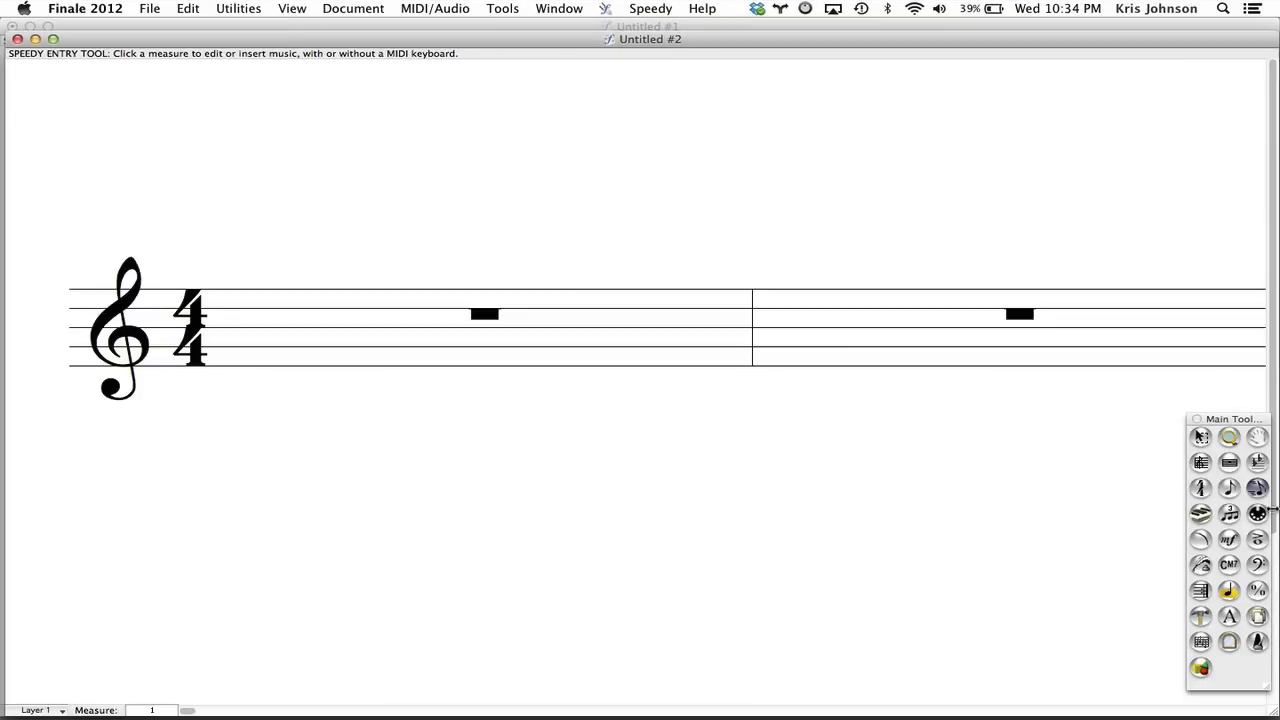
# Enter two quarters, two eighths, an eighth rest and an eighth just above the staff in Layer 4 of measure 1, using Speedy Entry.
pyautogui.click(1258, 488)
pyautogui.click(384, 325)
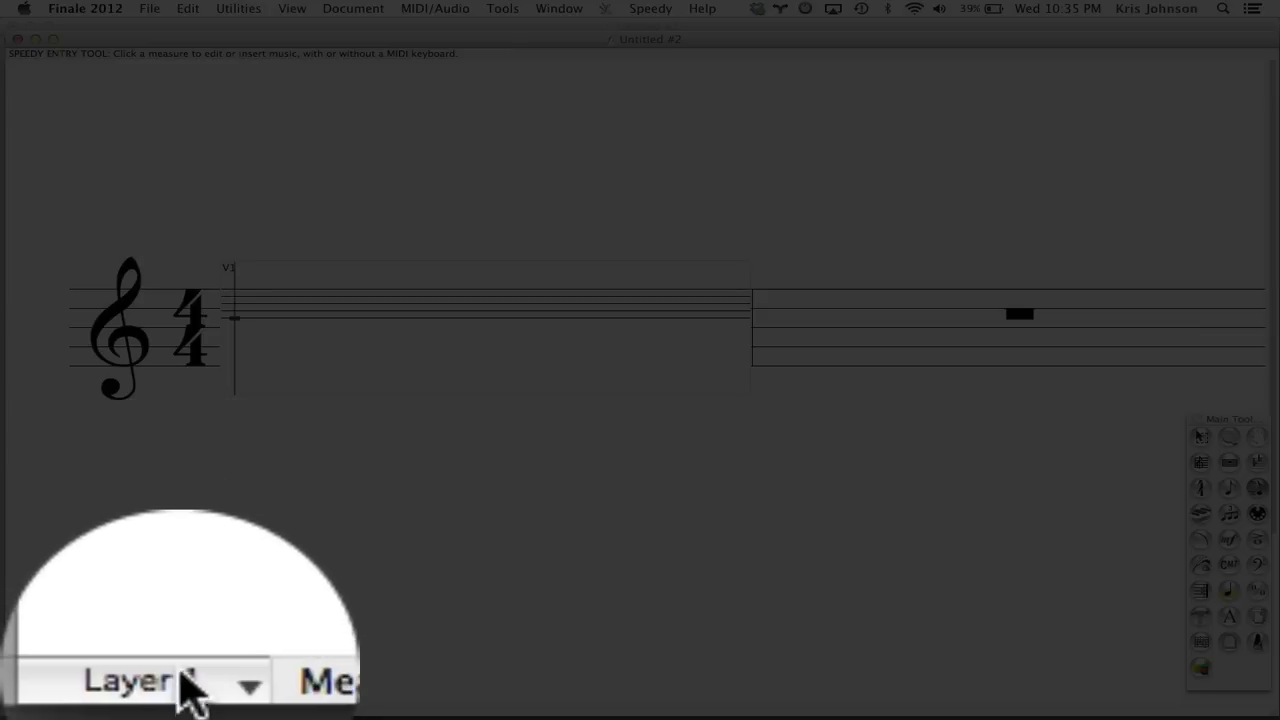
pyautogui.click(45, 709)
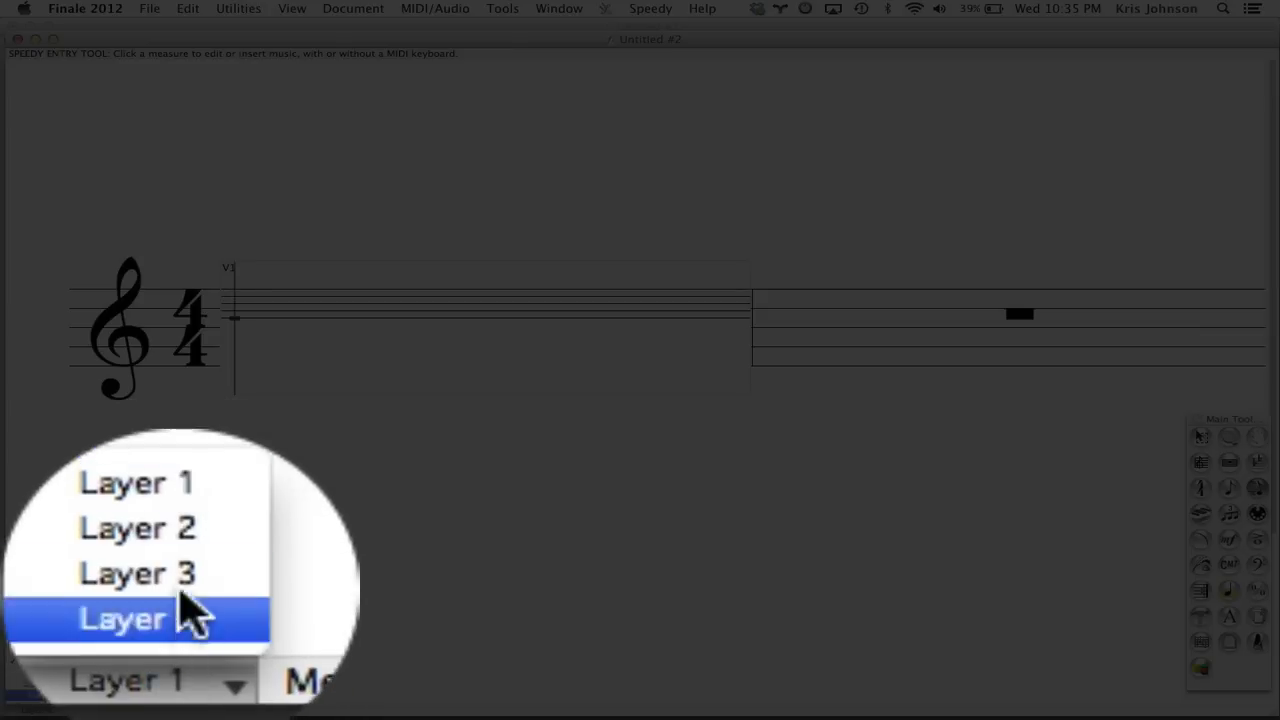
pyautogui.click(44, 693)
pyautogui.press('Up')
pyautogui.press('Up')
pyautogui.press('Up')
pyautogui.press('Up')
pyautogui.press('Up')
pyautogui.press('Up')
pyautogui.press('Up')
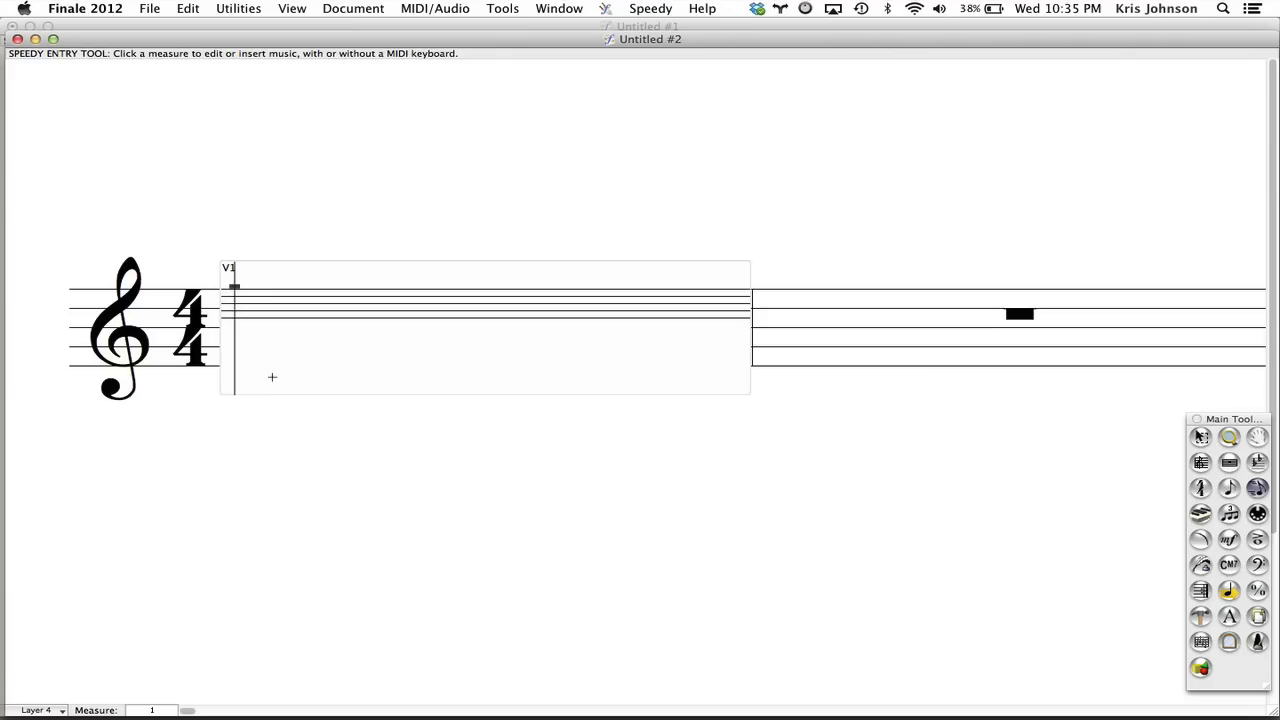
pyautogui.press('Return')
pyautogui.press('Return')
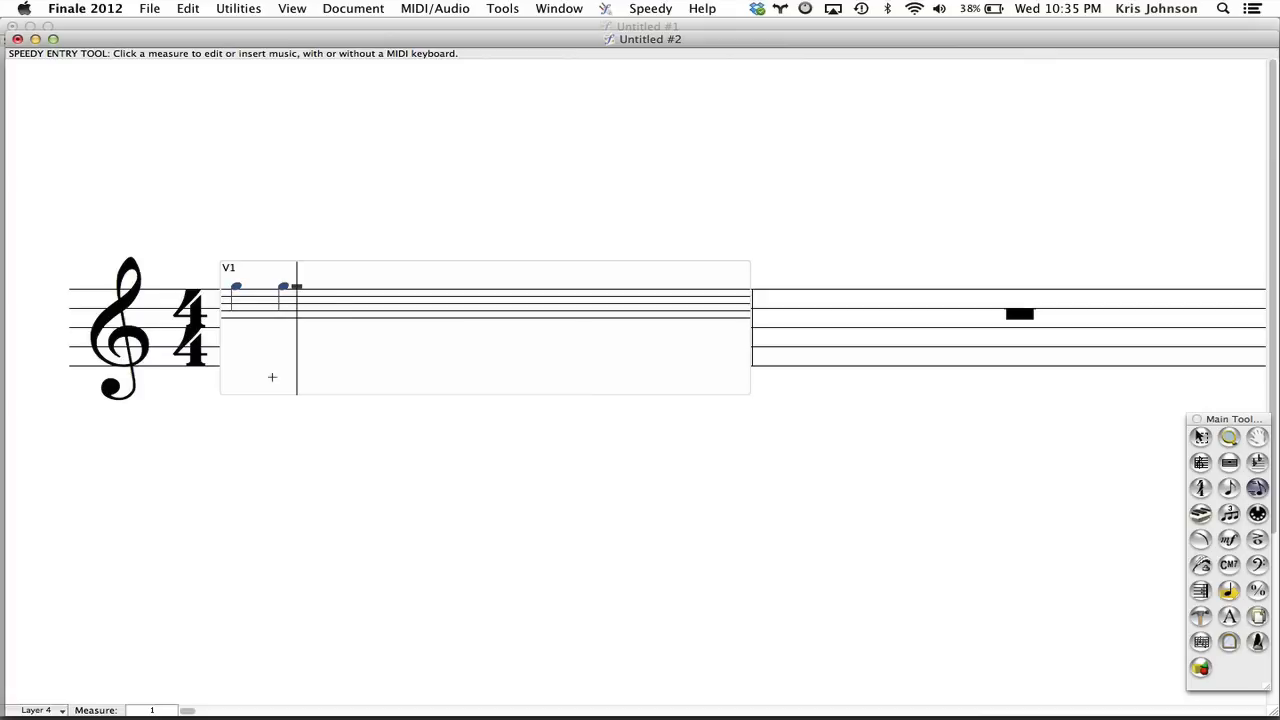
pyautogui.press('4')
pyautogui.press('4')
pyautogui.press('Right')
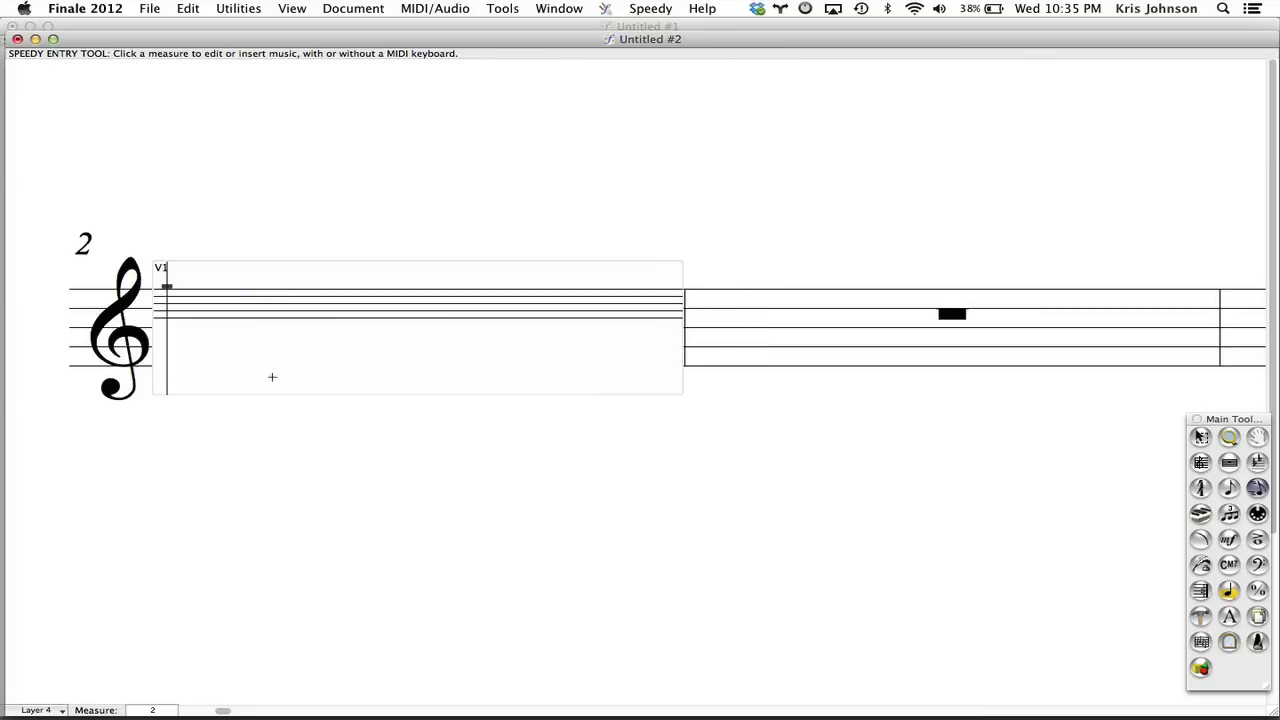
pyautogui.press('0')
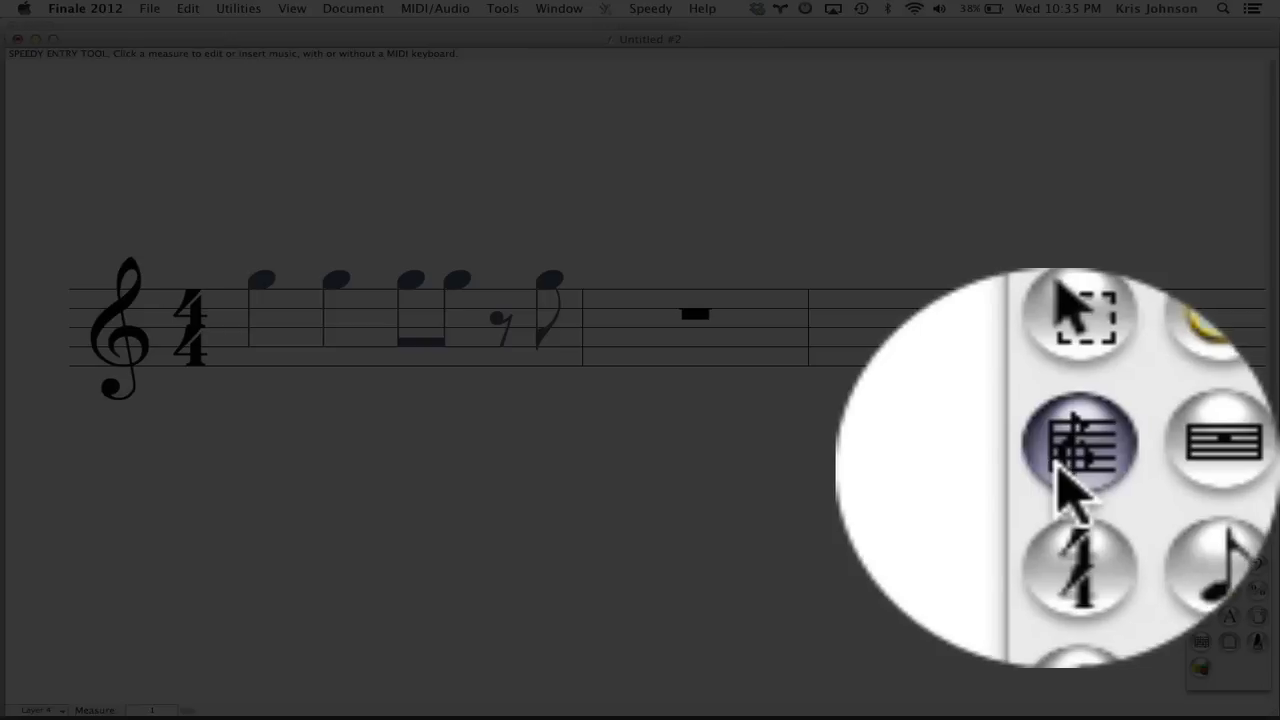
# Check which staff styles are available for measure 1 with the Staff tool.
pyautogui.click(1197, 467)
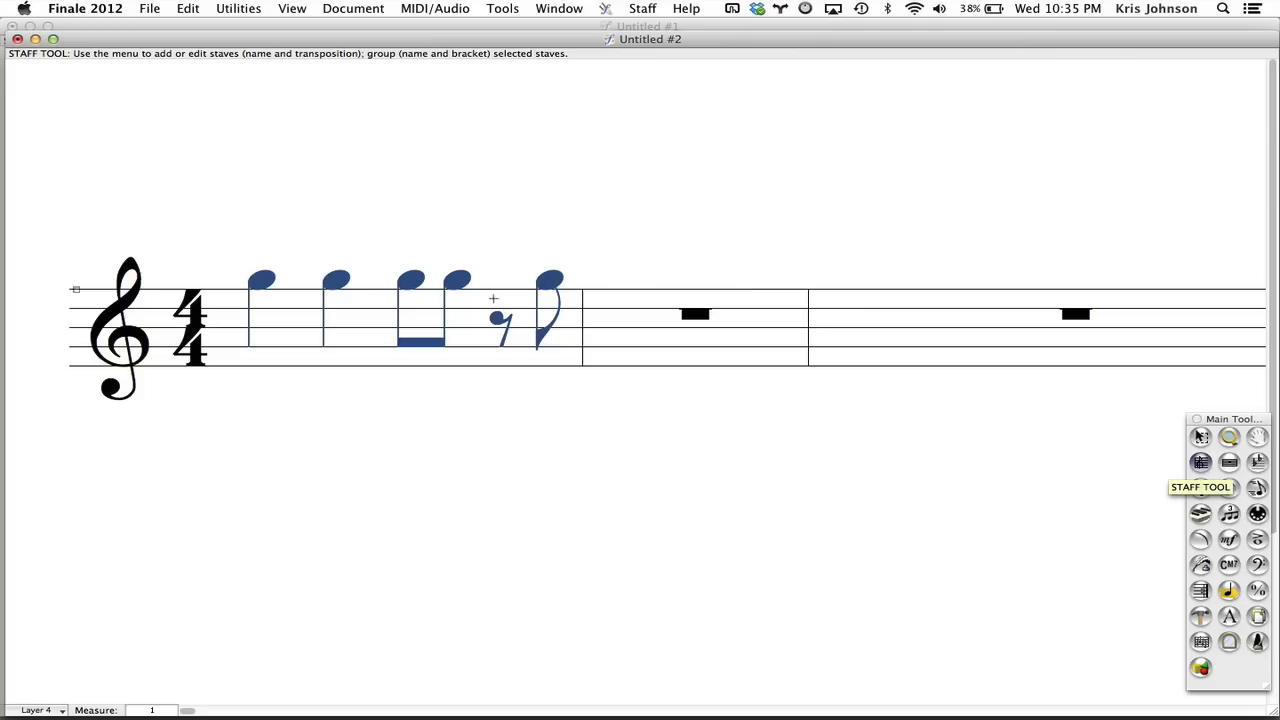
pyautogui.click(444, 340)
pyautogui.rightClick(444, 340)
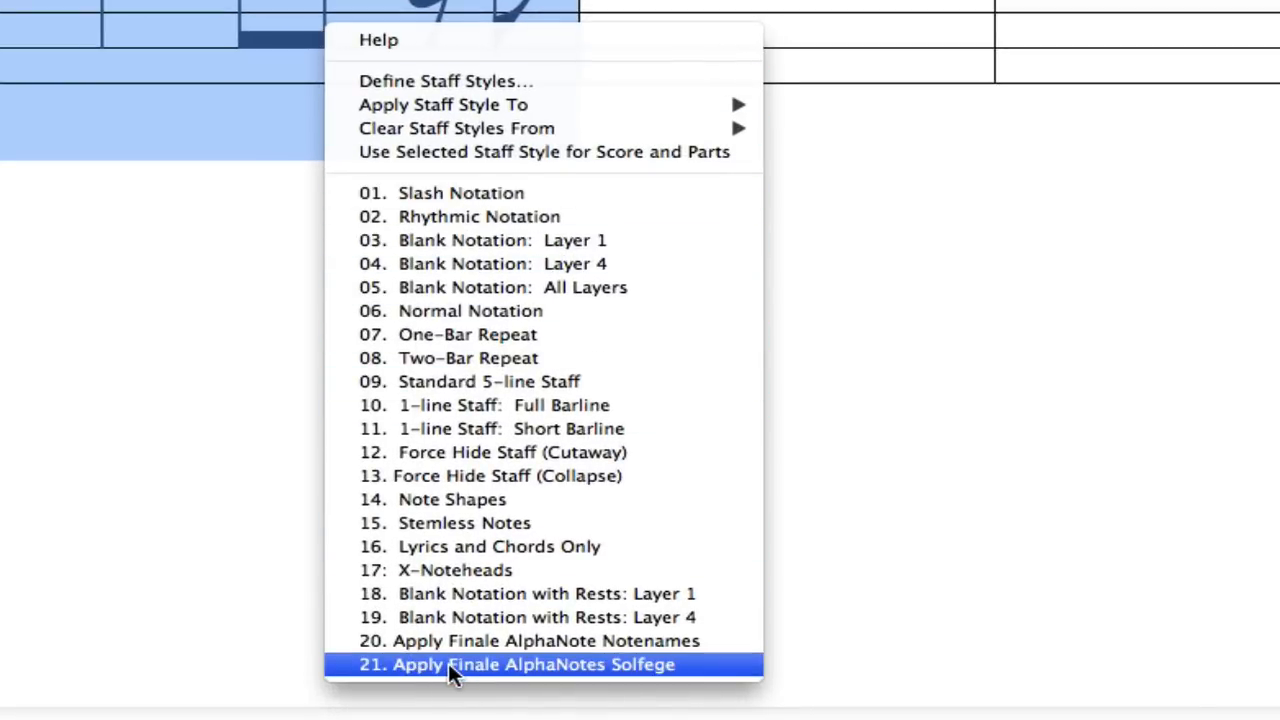
pyautogui.click(9, 434)
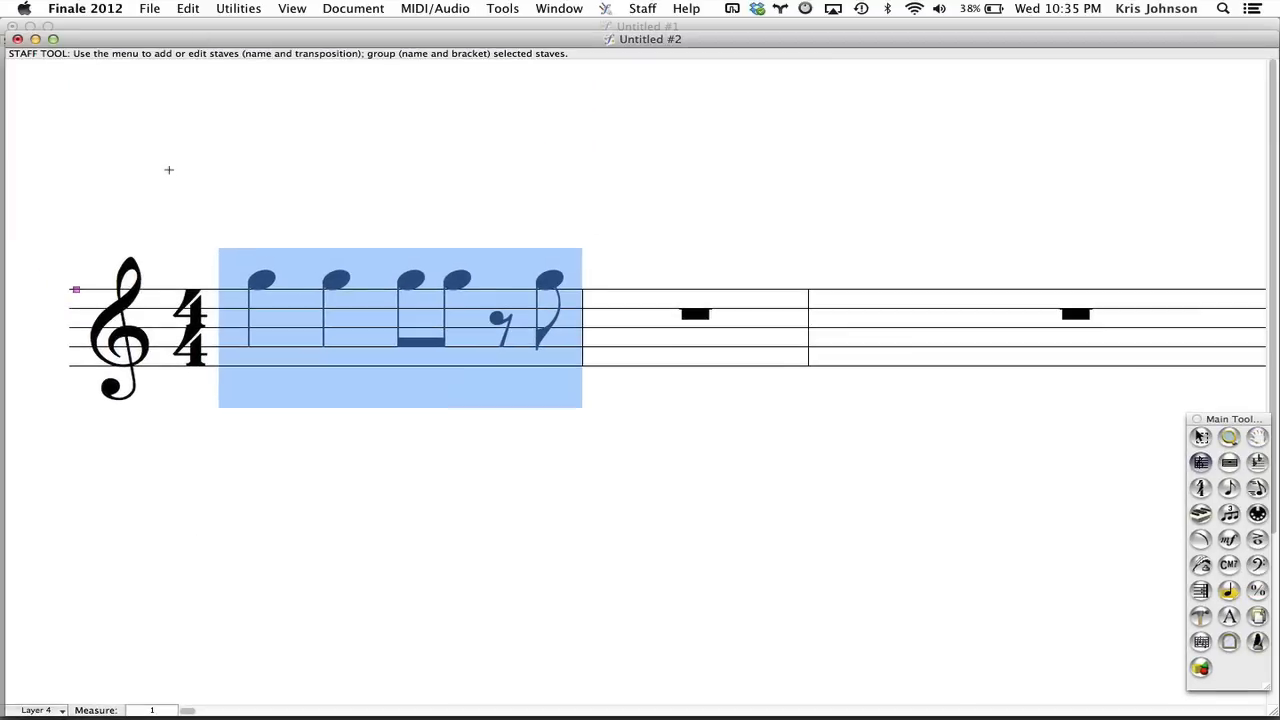
# Load the "document options" library from the 00 CUSTOM folder into the new document.
pyautogui.click(149, 8)
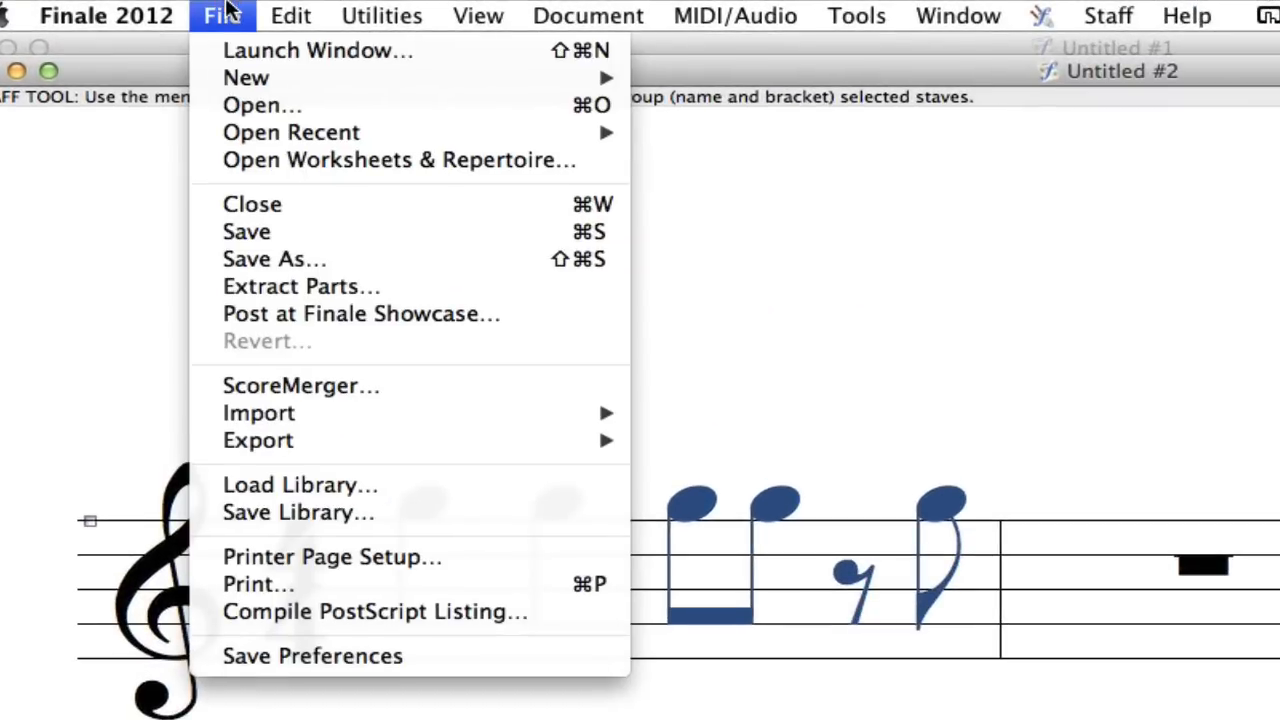
pyautogui.click(308, 486)
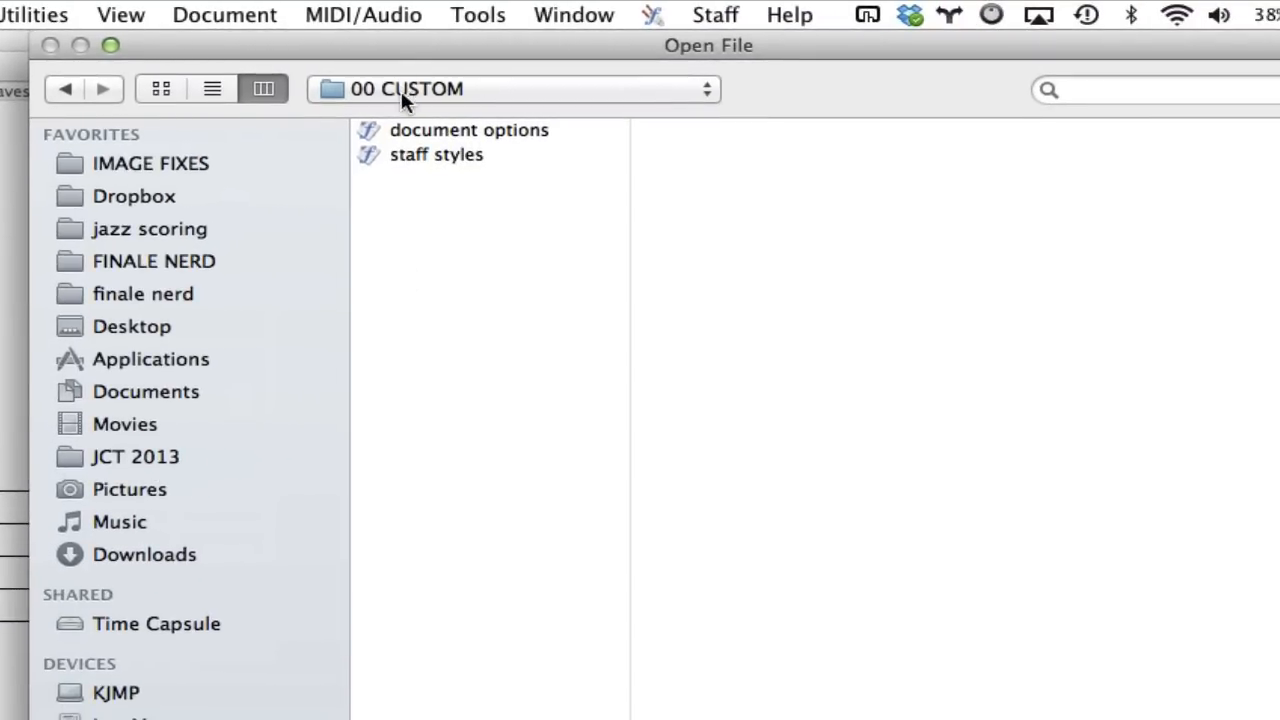
pyautogui.click(416, 134)
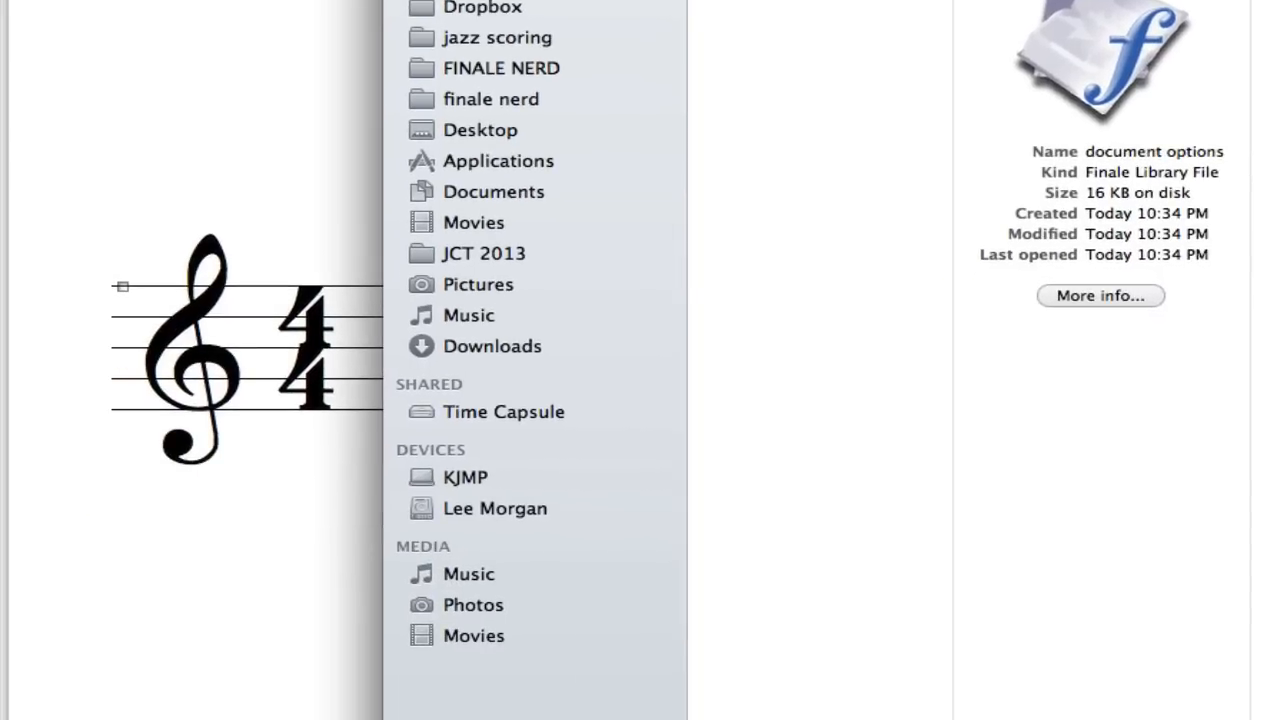
pyautogui.doubleClick(416, 134)
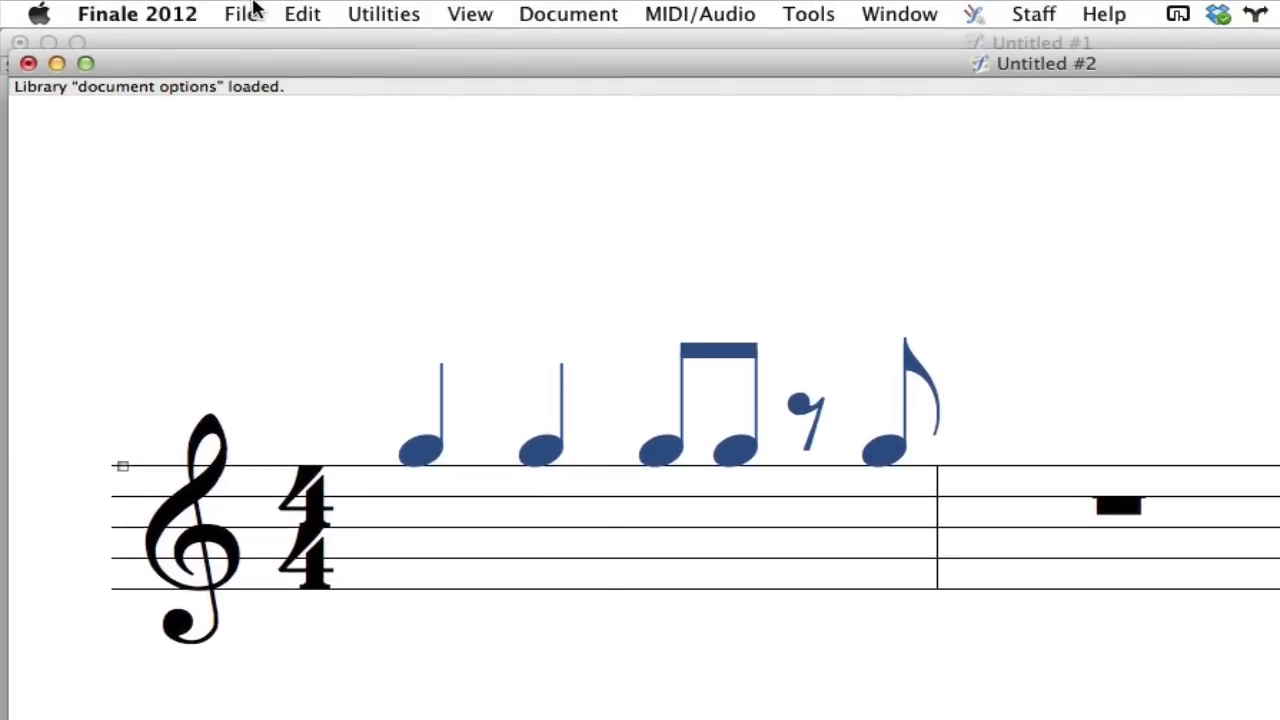
# Load the "staff styles" library from the 00 CUSTOM folder into the new document.
pyautogui.click(241, 14)
pyautogui.click(322, 434)
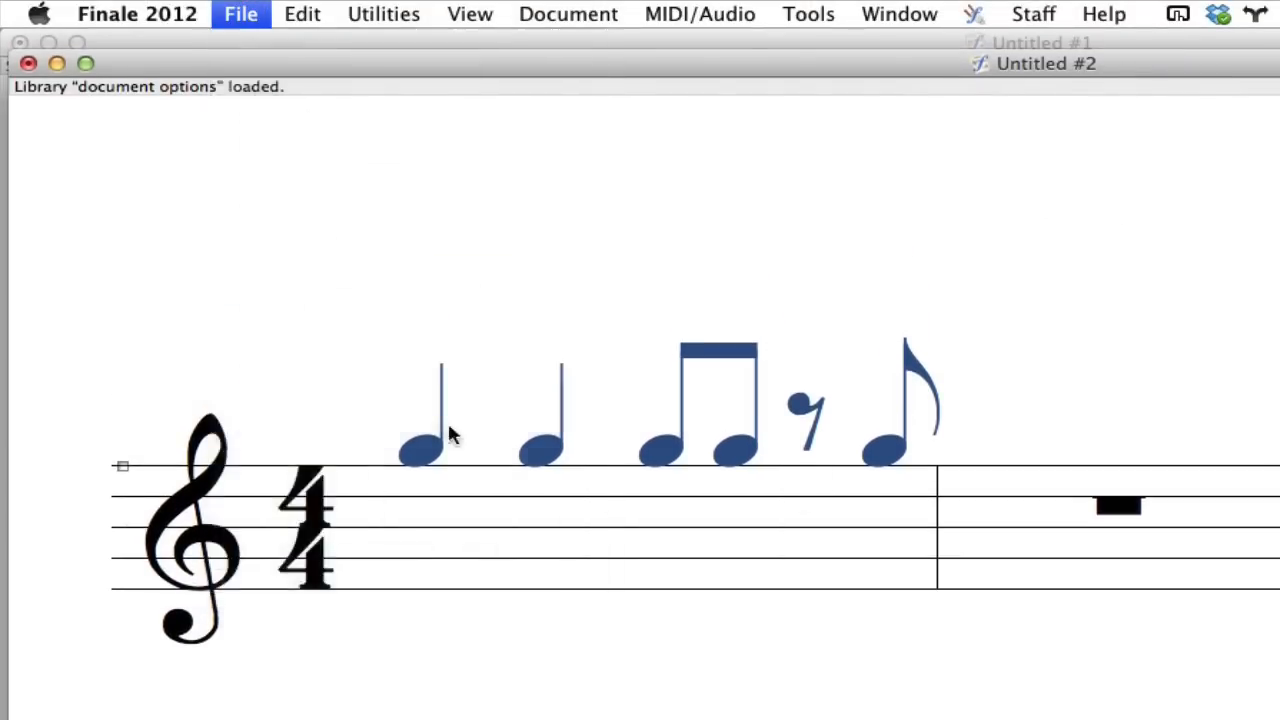
pyautogui.click(745, 150)
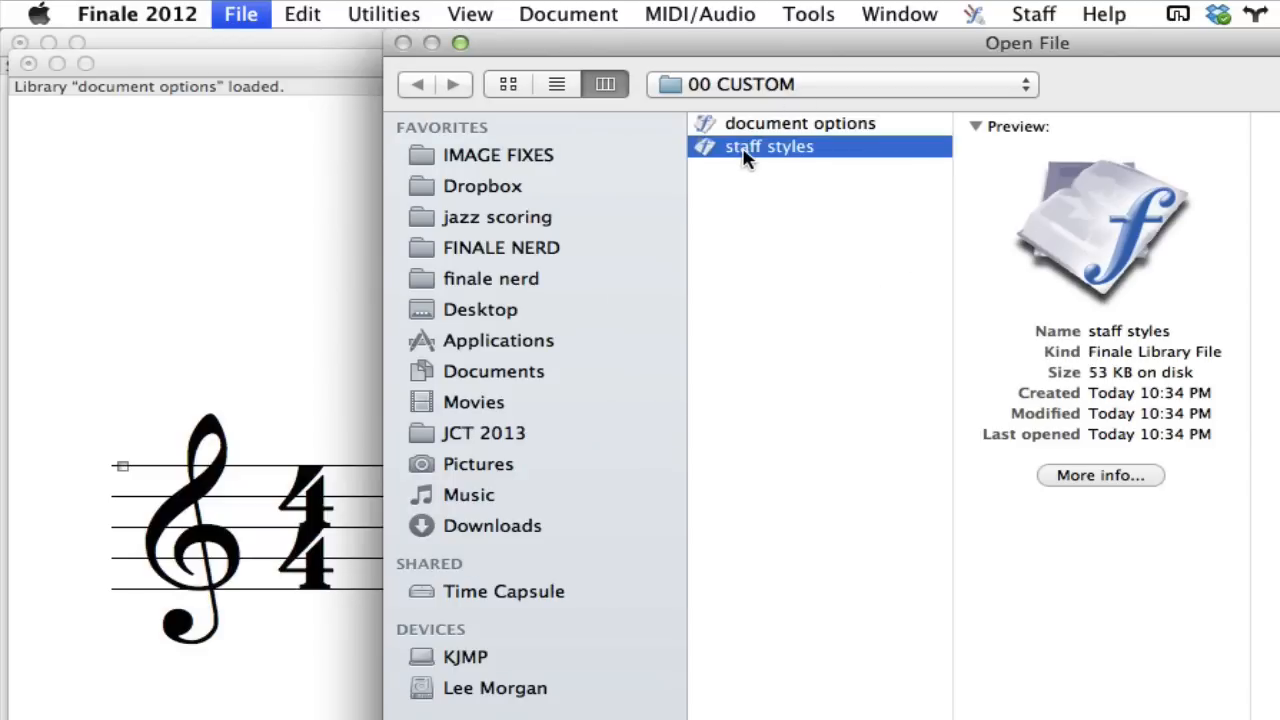
pyautogui.doubleClick(745, 150)
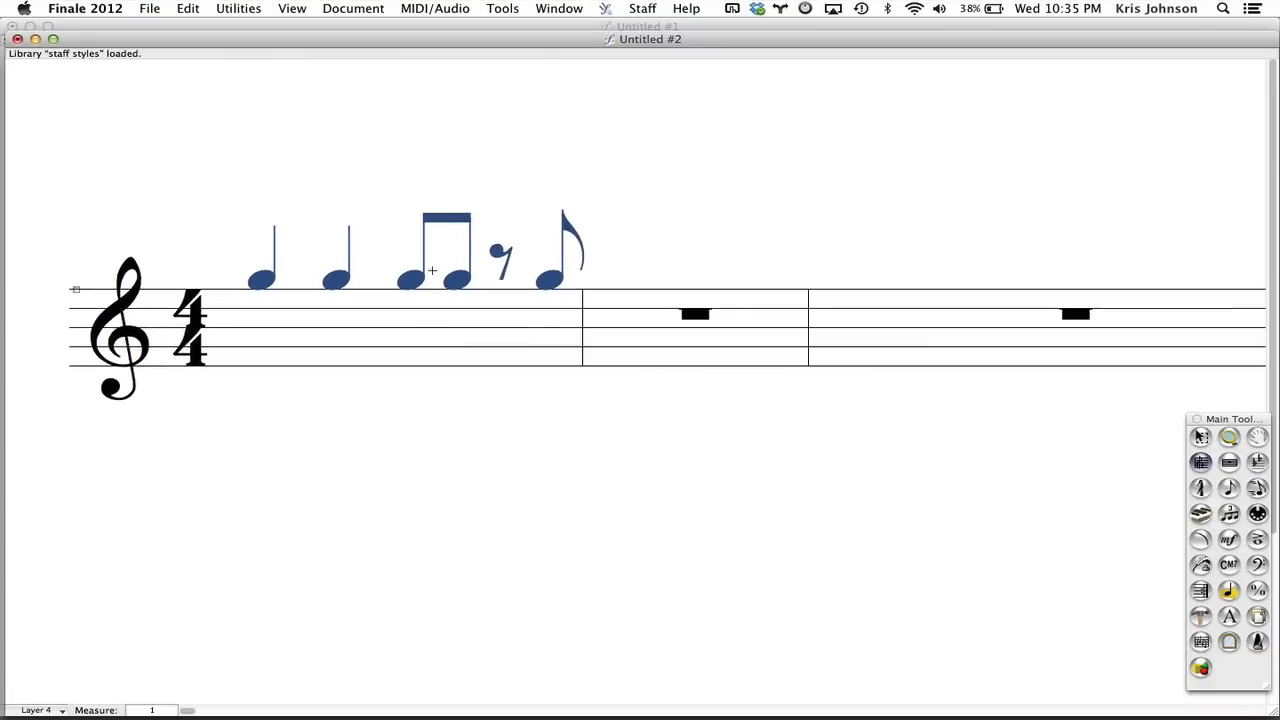
# Apply the Rhythm Cue staff style to measure 1, and extend it to the entire staff.
pyautogui.click(423, 315)
pyautogui.rightClick(423, 315)
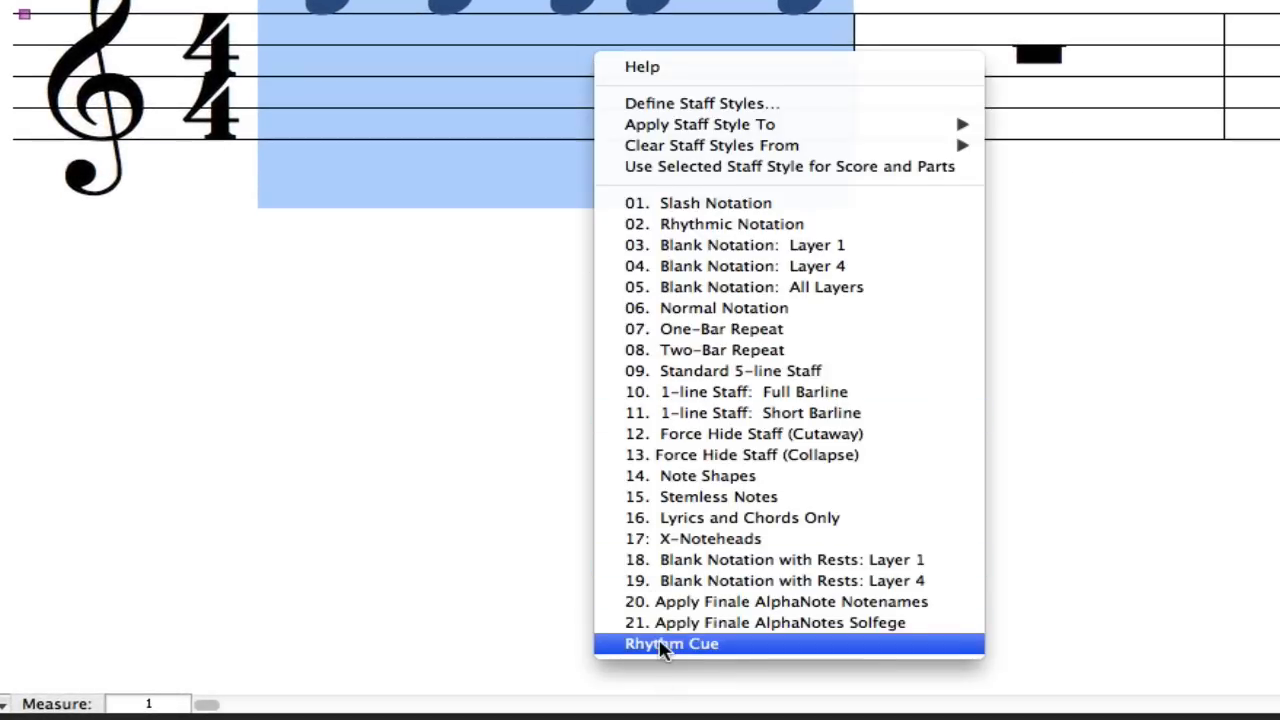
pyautogui.click(660, 644)
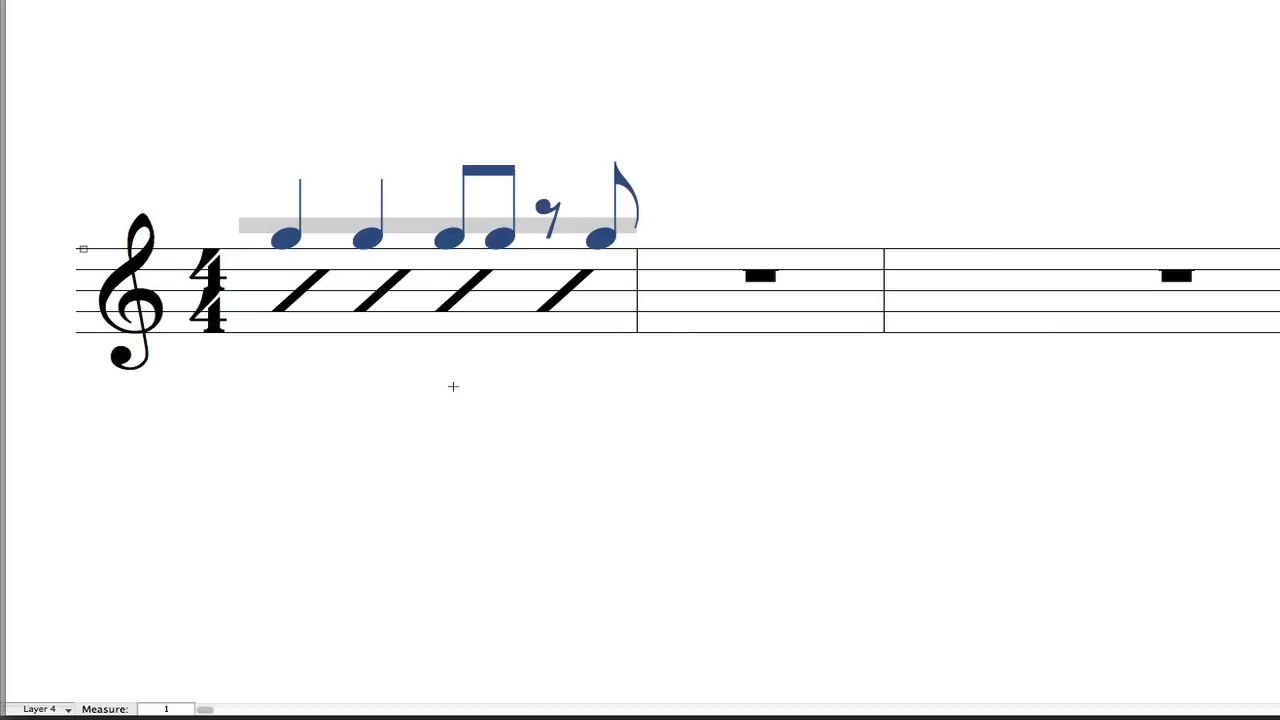
pyautogui.click(52, 301)
pyautogui.rightClick(337, 306)
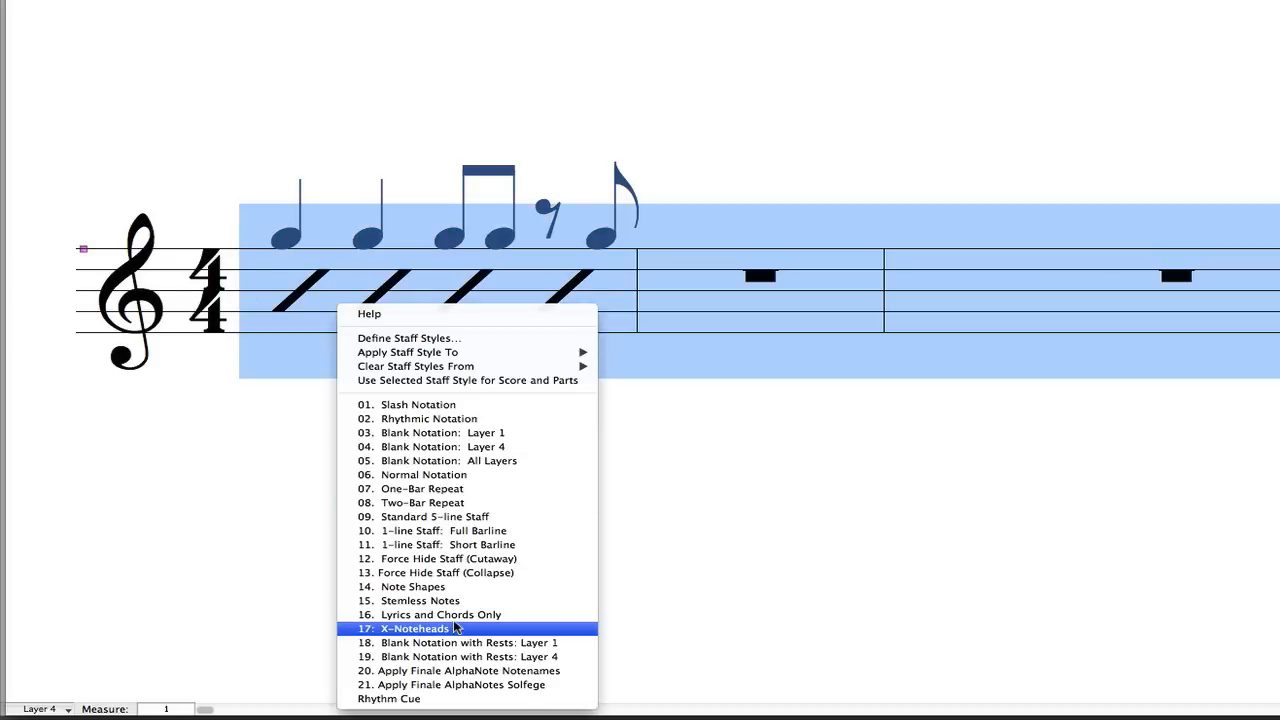
pyautogui.click(415, 699)
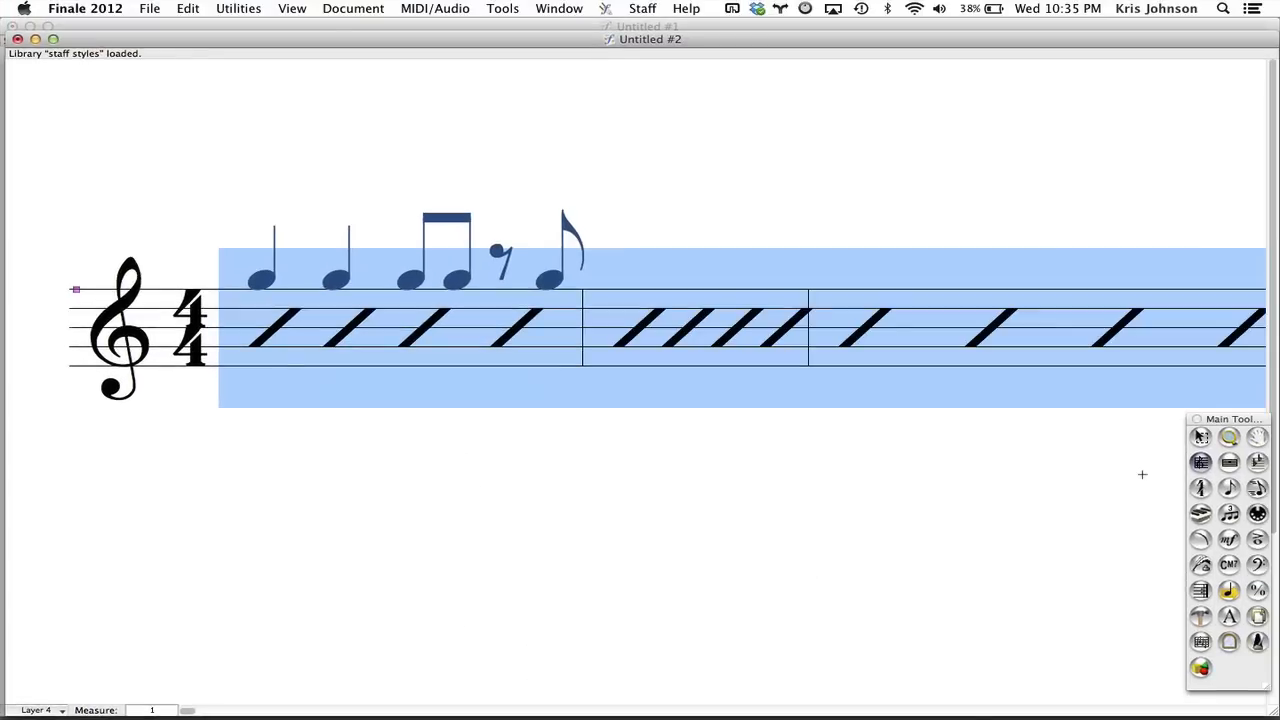
# Enter two eighths, eighth rest, eighth, eighth rest, eighth, eighth rest and eighth just above the staff in Layer 4 of measure 3, using Speedy Entry.
pyautogui.click(1258, 488)
pyautogui.click(865, 318)
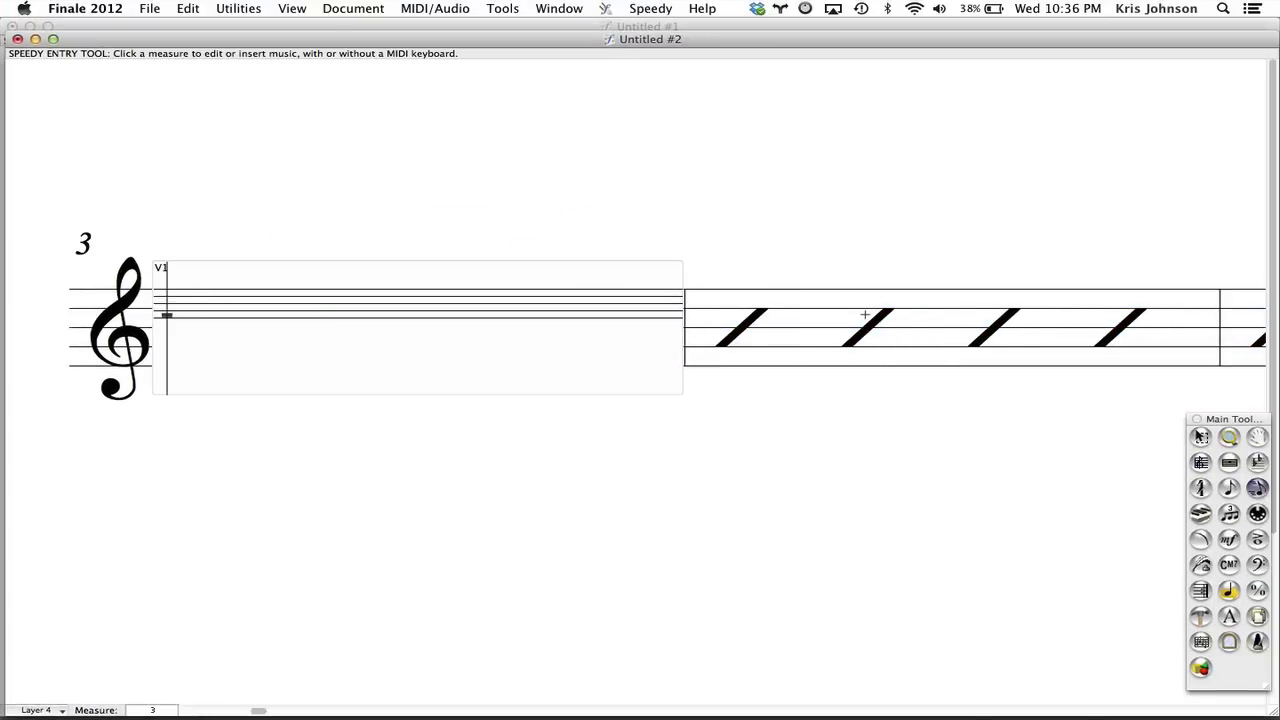
pyautogui.press('Up')
pyautogui.press('Up')
pyautogui.press('Up')
pyautogui.press('Up')
pyautogui.press('Up')
pyautogui.press('Up')
pyautogui.press('Up')
pyautogui.press('Up')
pyautogui.press('4')
pyautogui.press('4')
pyautogui.press('4')
pyautogui.press('BackSpace')
pyautogui.press('4')
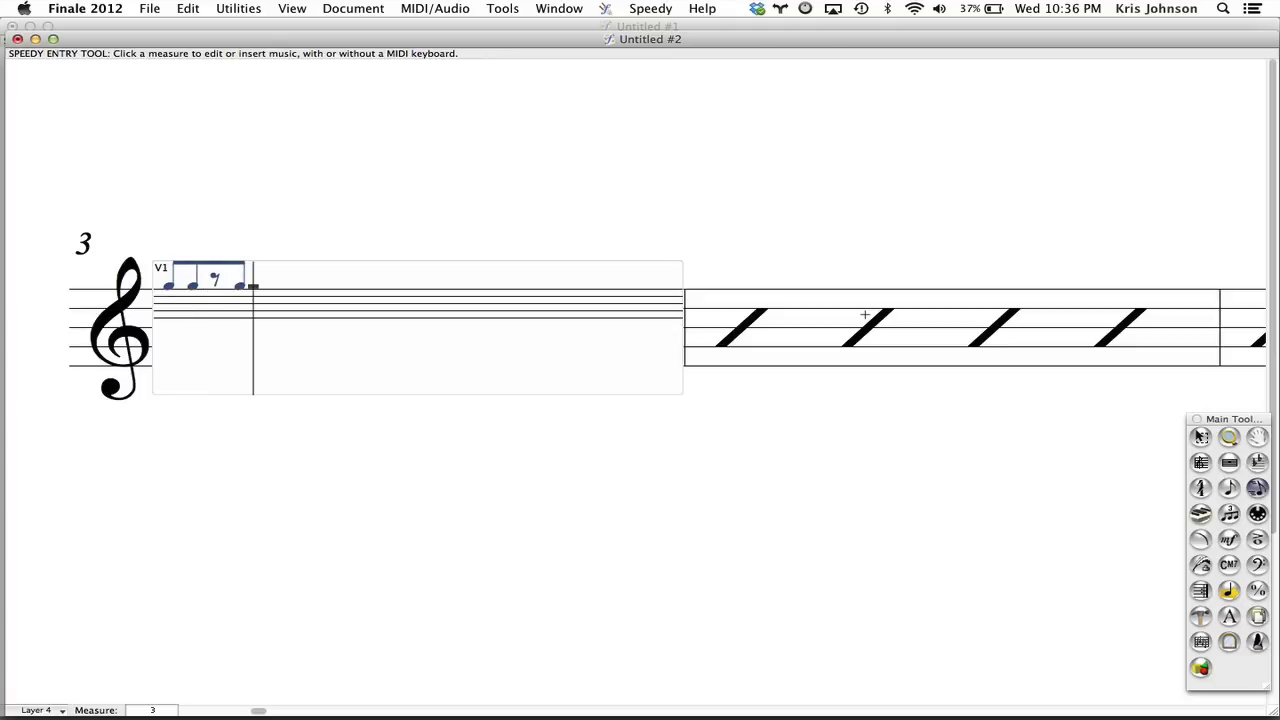
pyautogui.press('4')
pyautogui.press('BackSpace')
pyautogui.press('4')
pyautogui.press('4')
pyautogui.press('BackSpace')
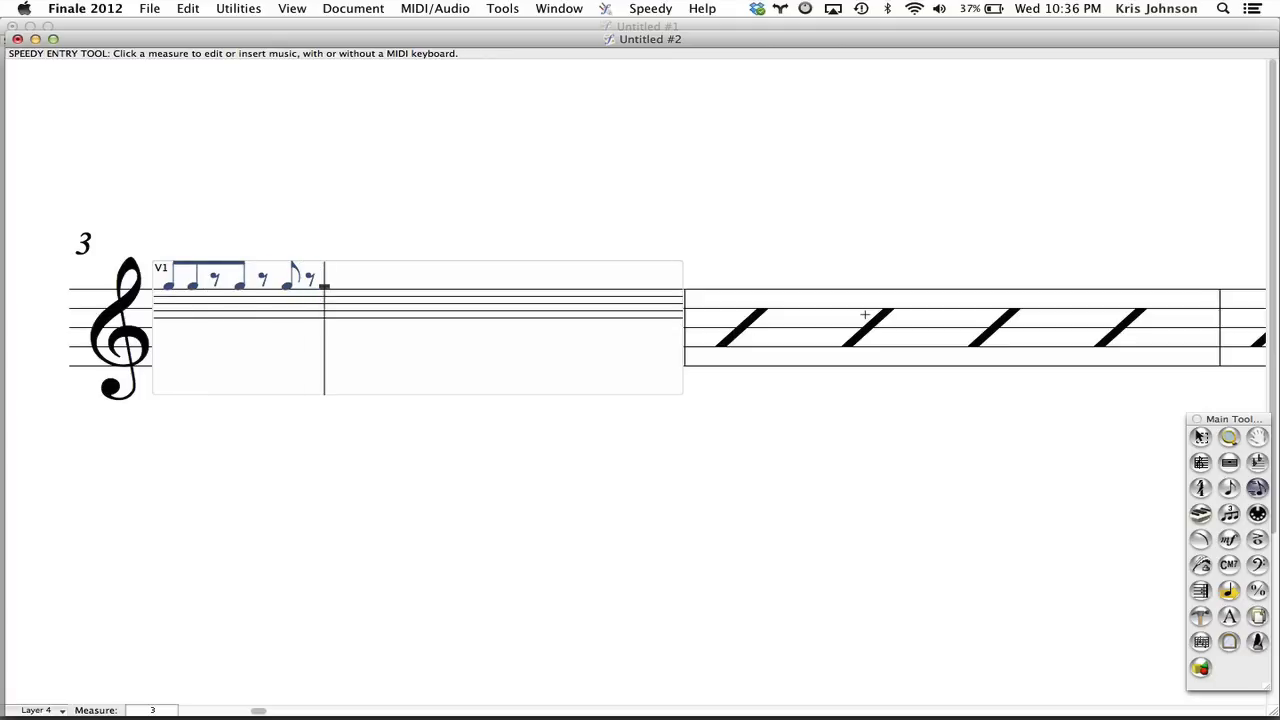
pyautogui.press('4')
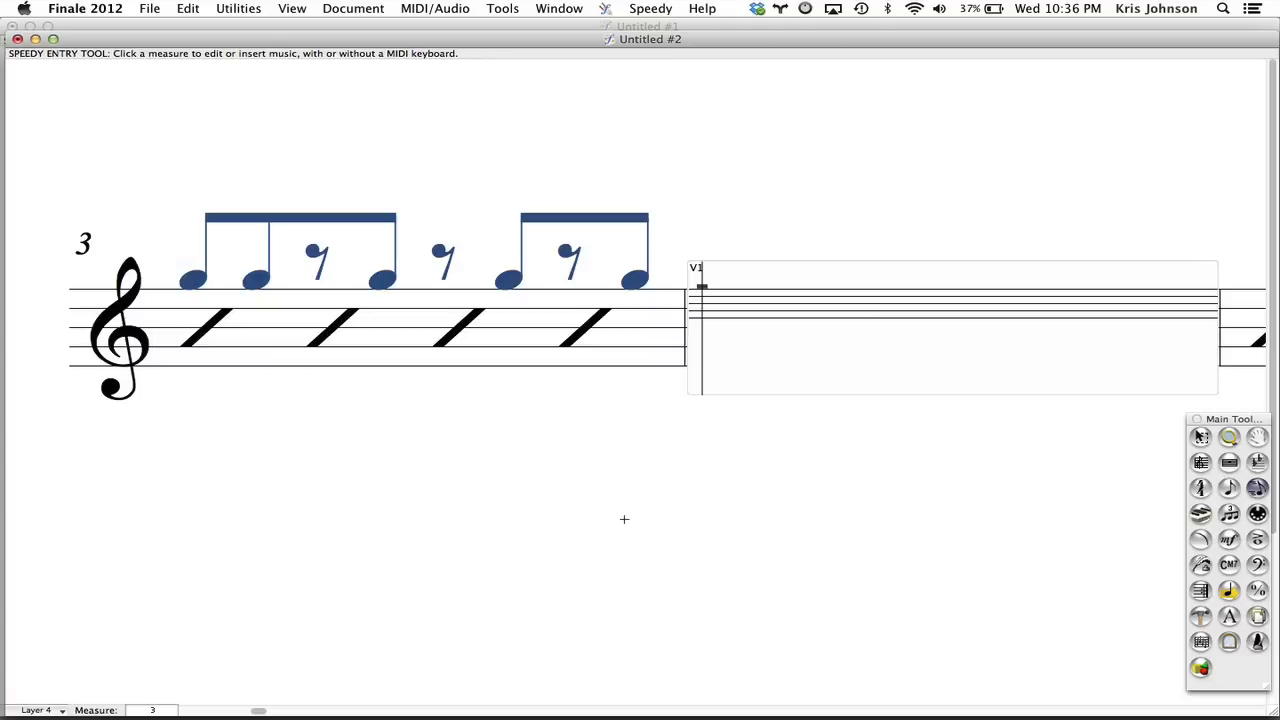
pyautogui.click(534, 608)
# Break the beams in measure 3 that span eighth rests, keeping only the first two eighths beamed together.
pyautogui.hscroll(-5, 535, 611)
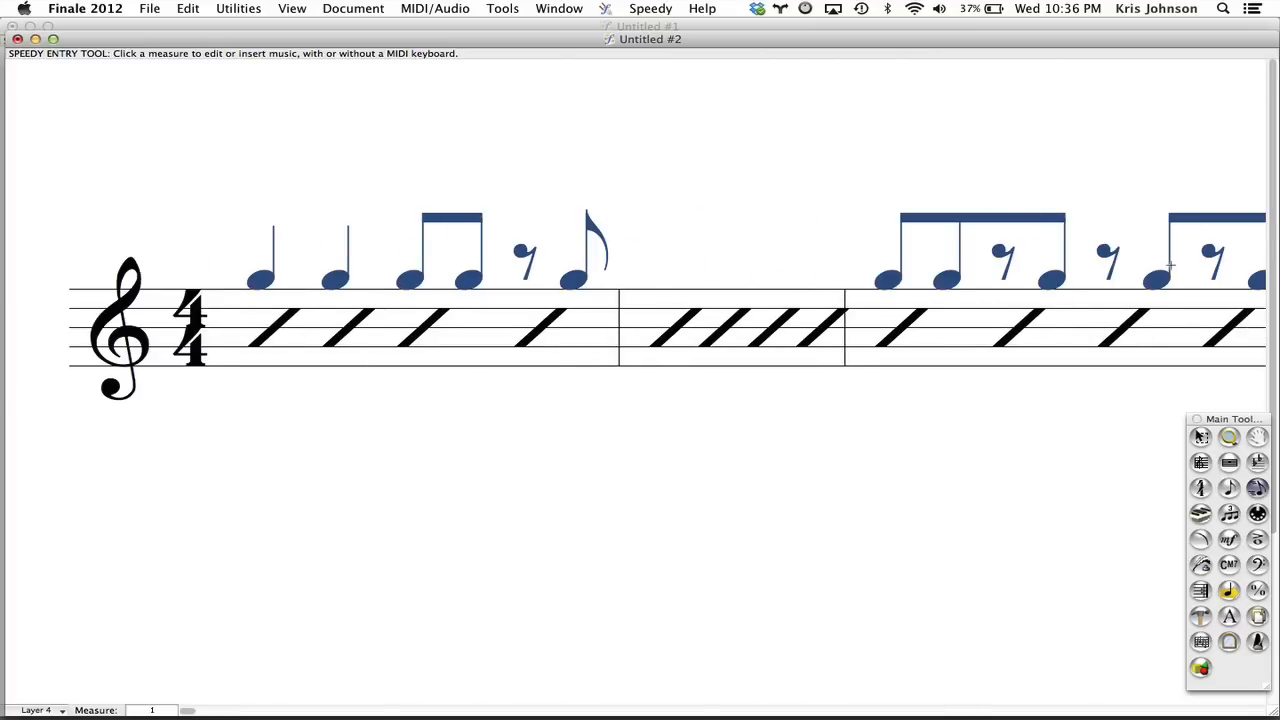
pyautogui.click(907, 315)
pyautogui.press('Left')
pyautogui.press('Left')
pyautogui.press('Left')
pyautogui.press('Left')
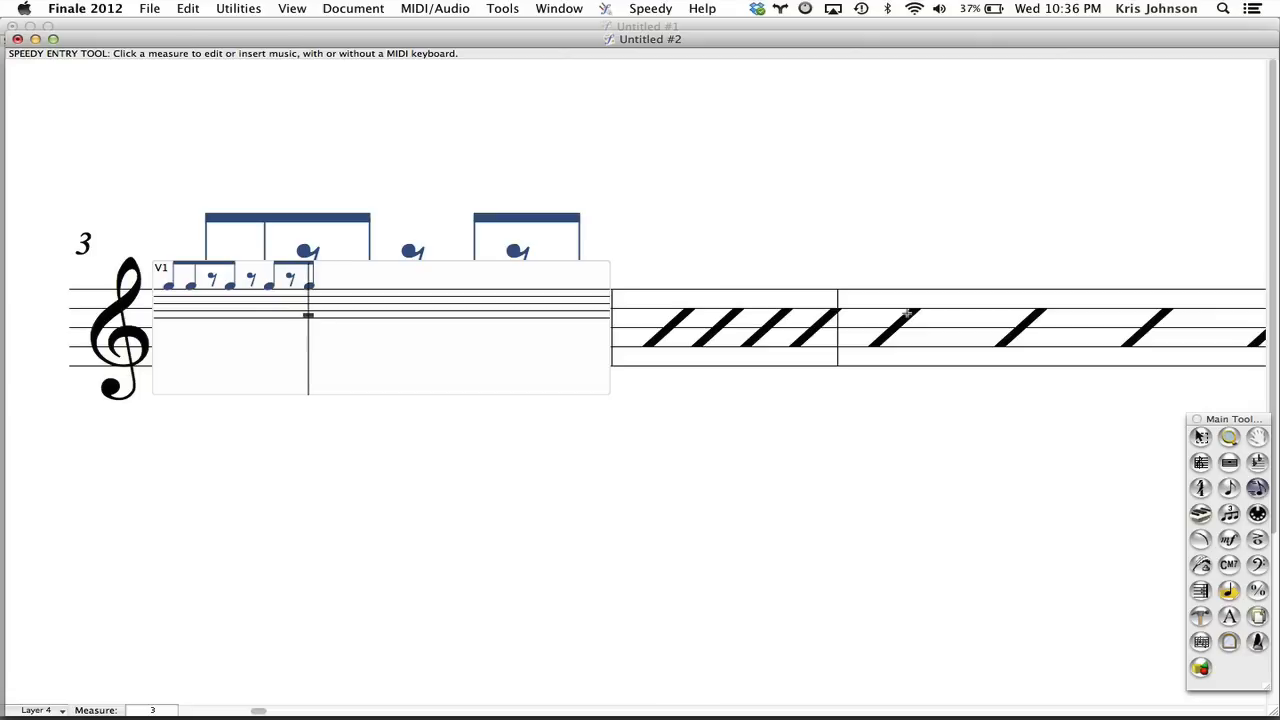
pyautogui.press('Left')
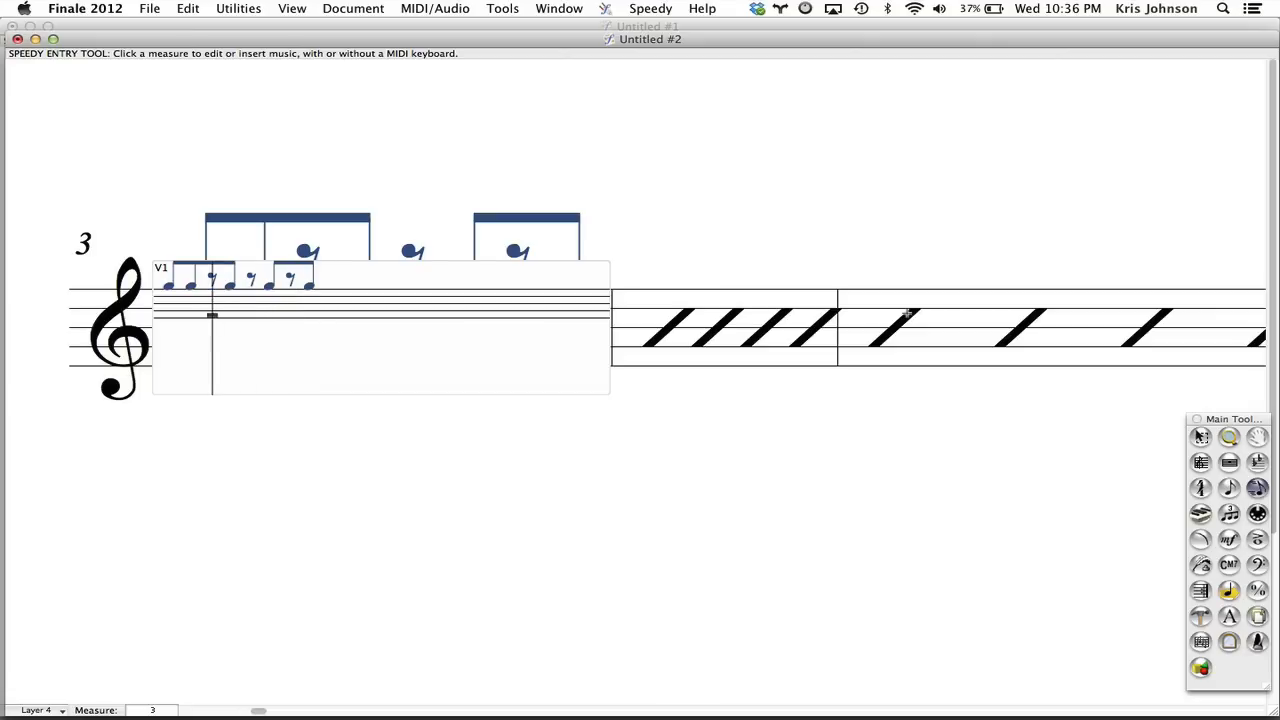
pyautogui.press('/')
pyautogui.press('Right')
pyautogui.press('Right')
pyautogui.press('Right')
pyautogui.press('Right')
pyautogui.press('/')
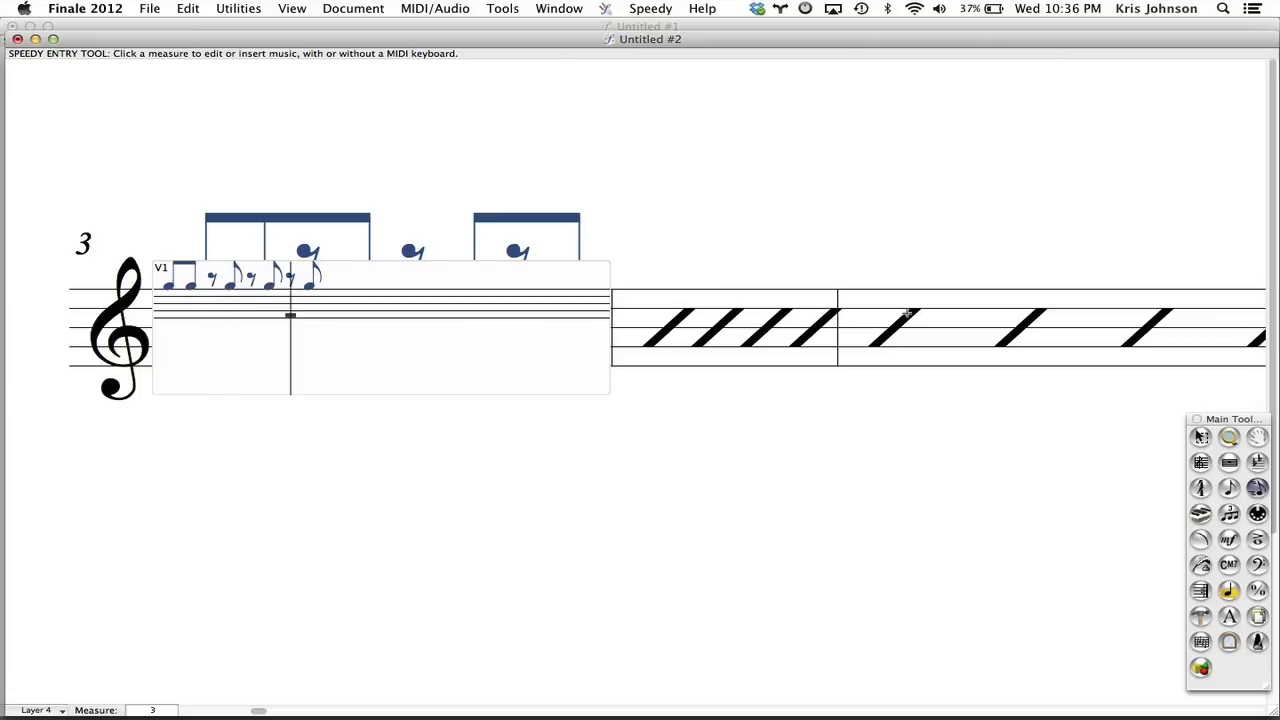
pyautogui.click(653, 486)
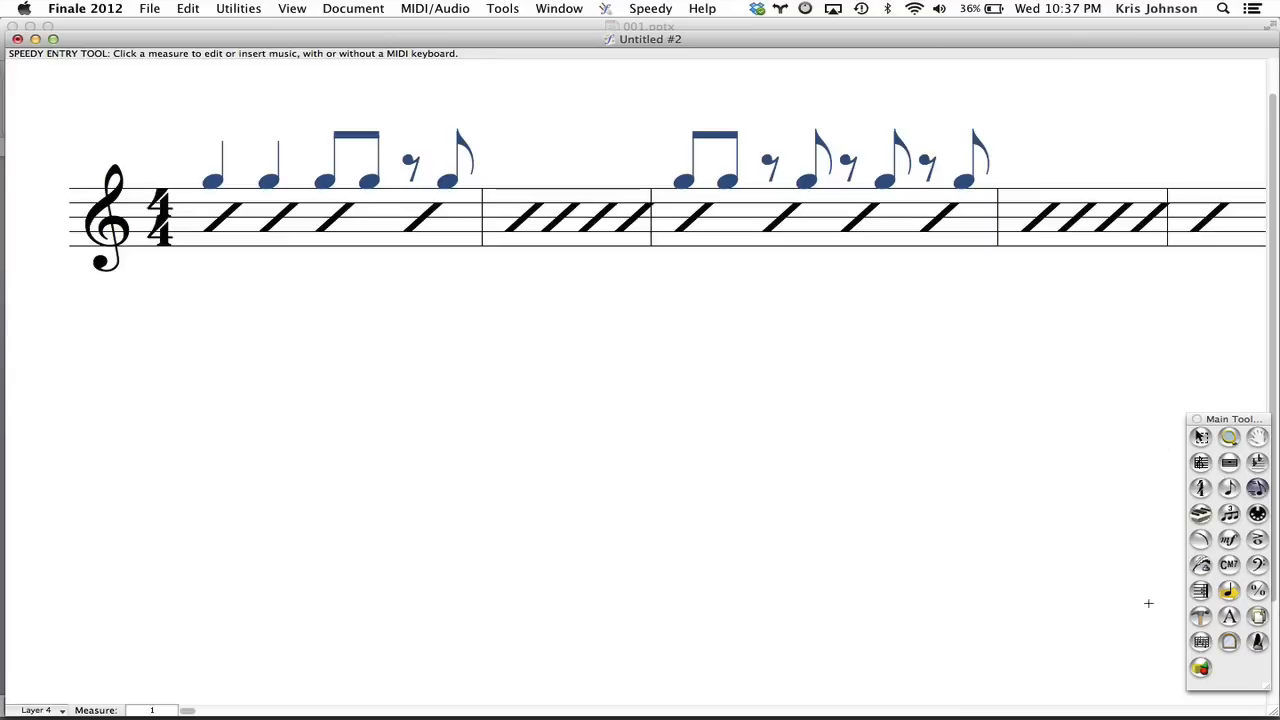
# Change all noteheads of the measure 1 rhythm cue to the X symbol, number 192, with the Note Shape tool.
pyautogui.click(1200, 615)
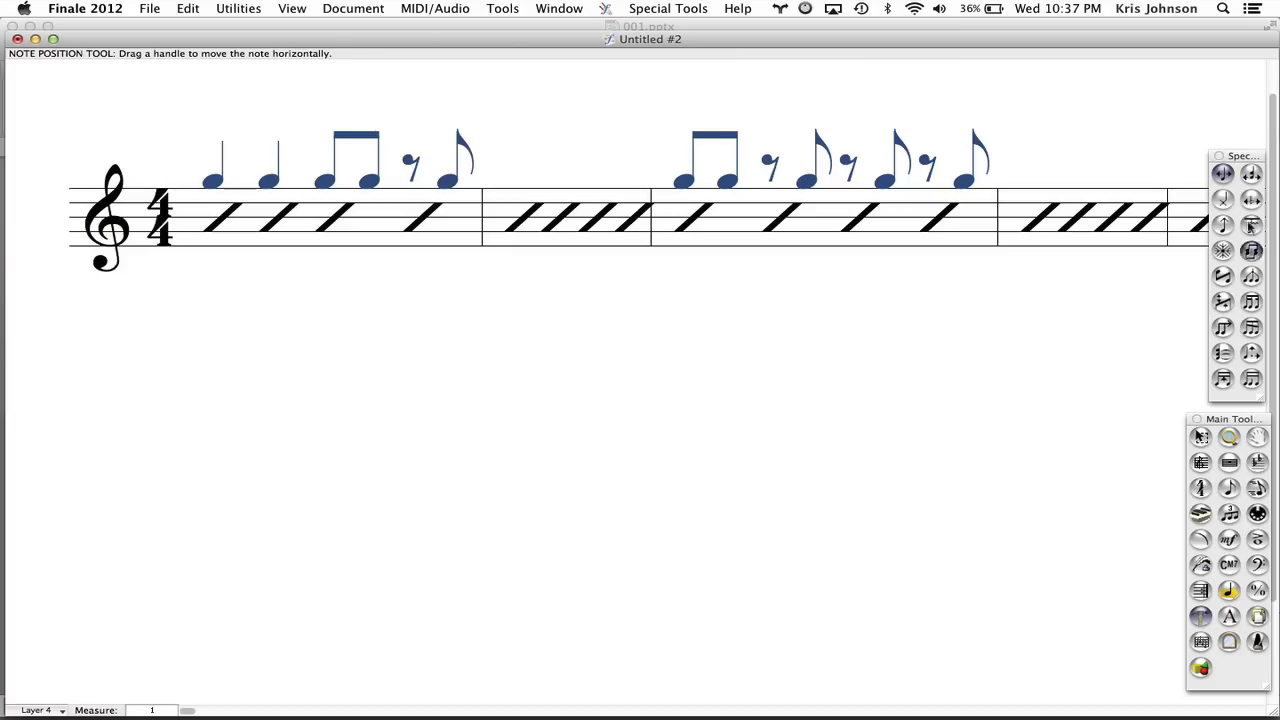
pyautogui.click(1223, 200)
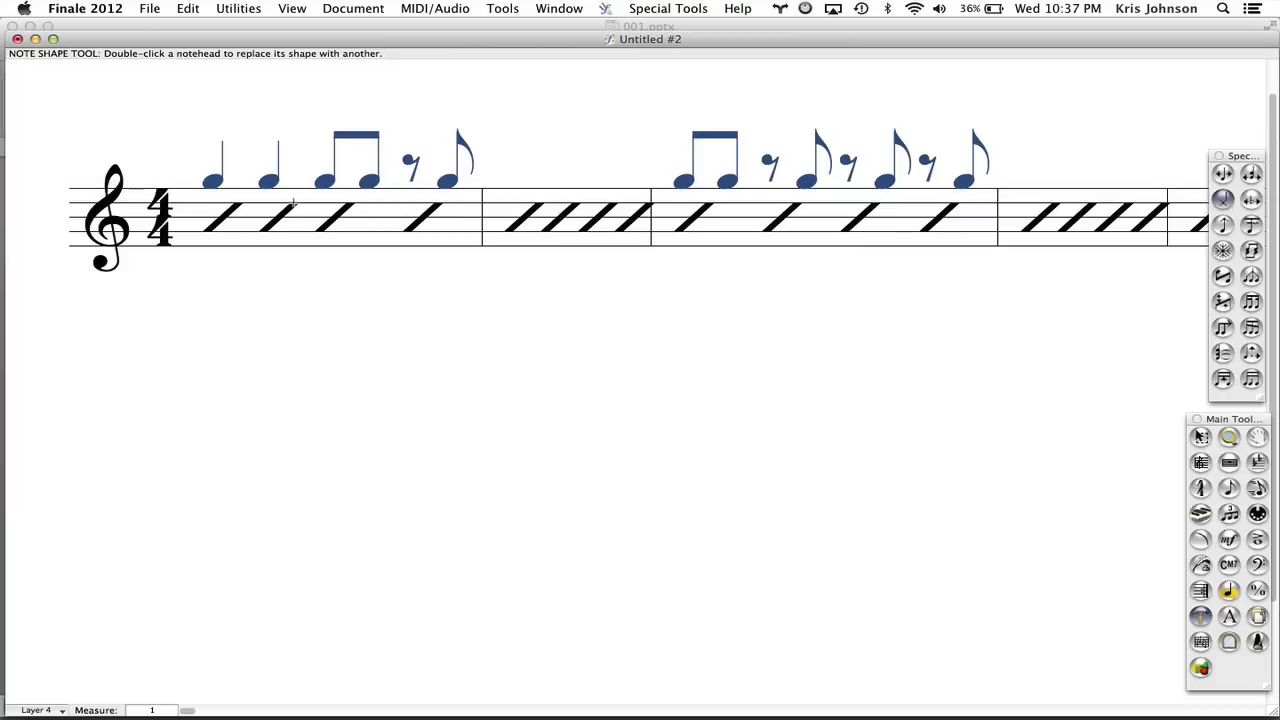
pyautogui.click(525, 310)
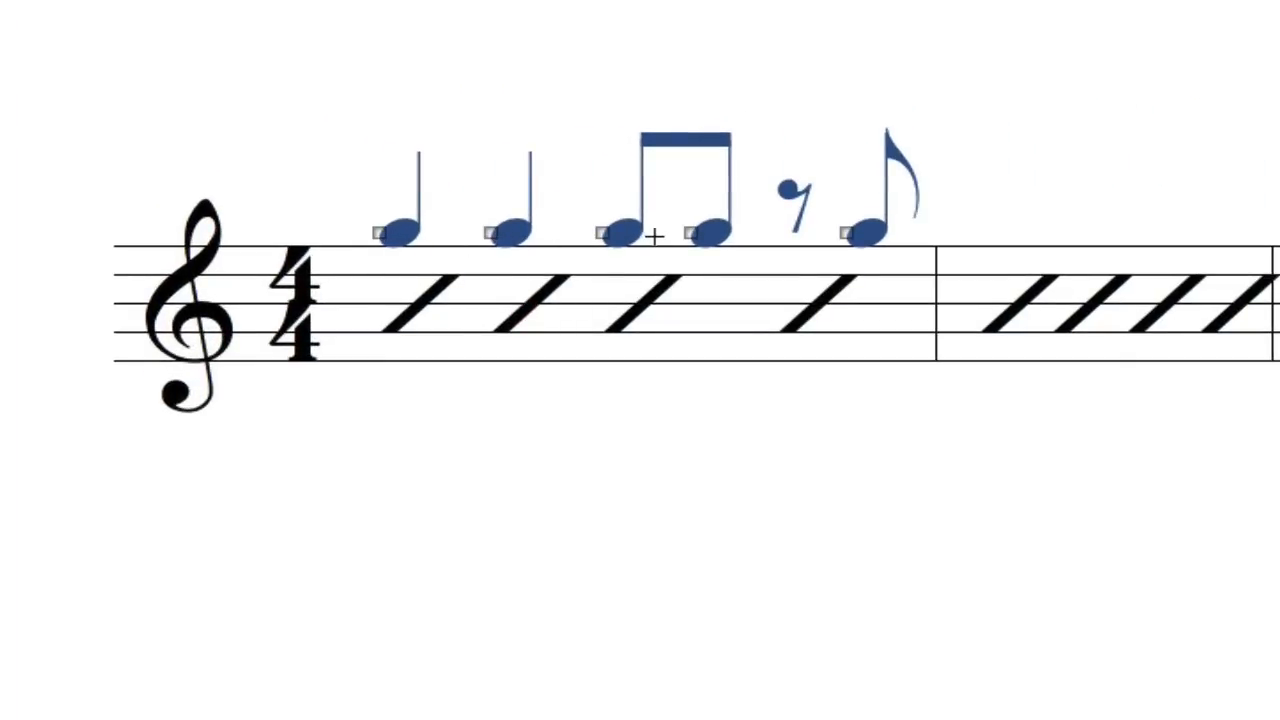
pyautogui.moveTo(314, 178); pyautogui.dragTo(923, 291)
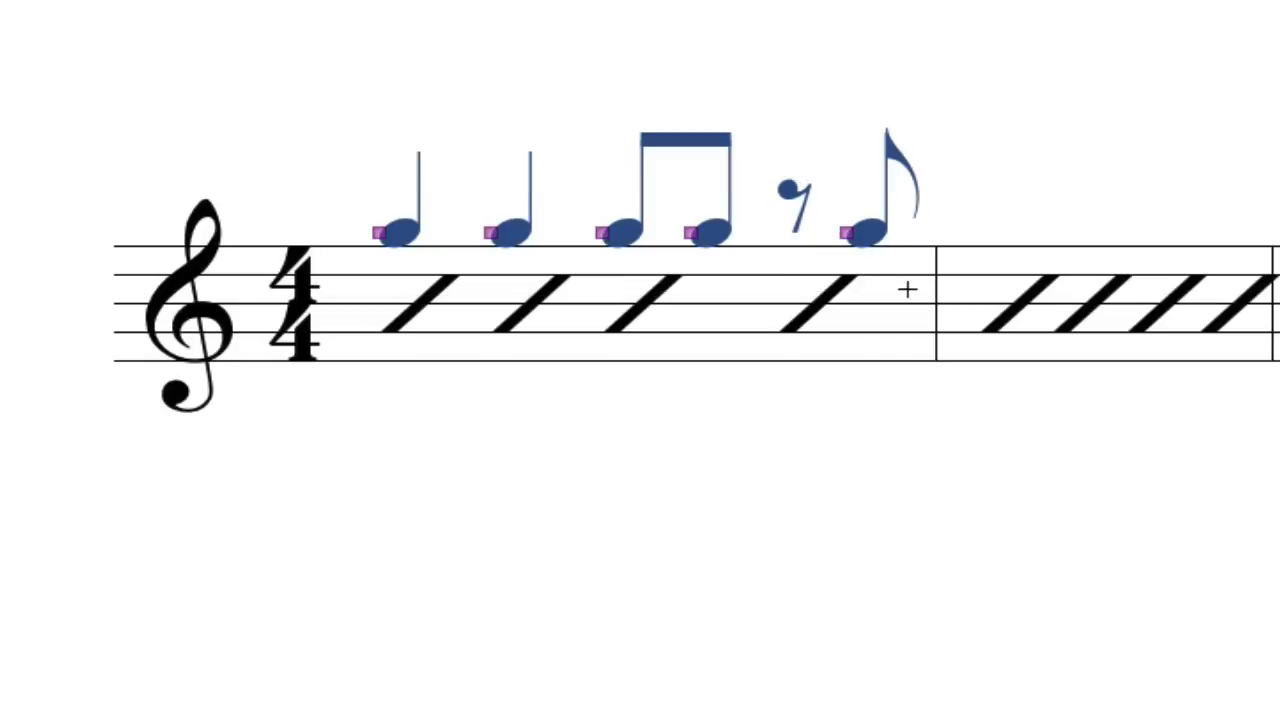
pyautogui.doubleClick(844, 232)
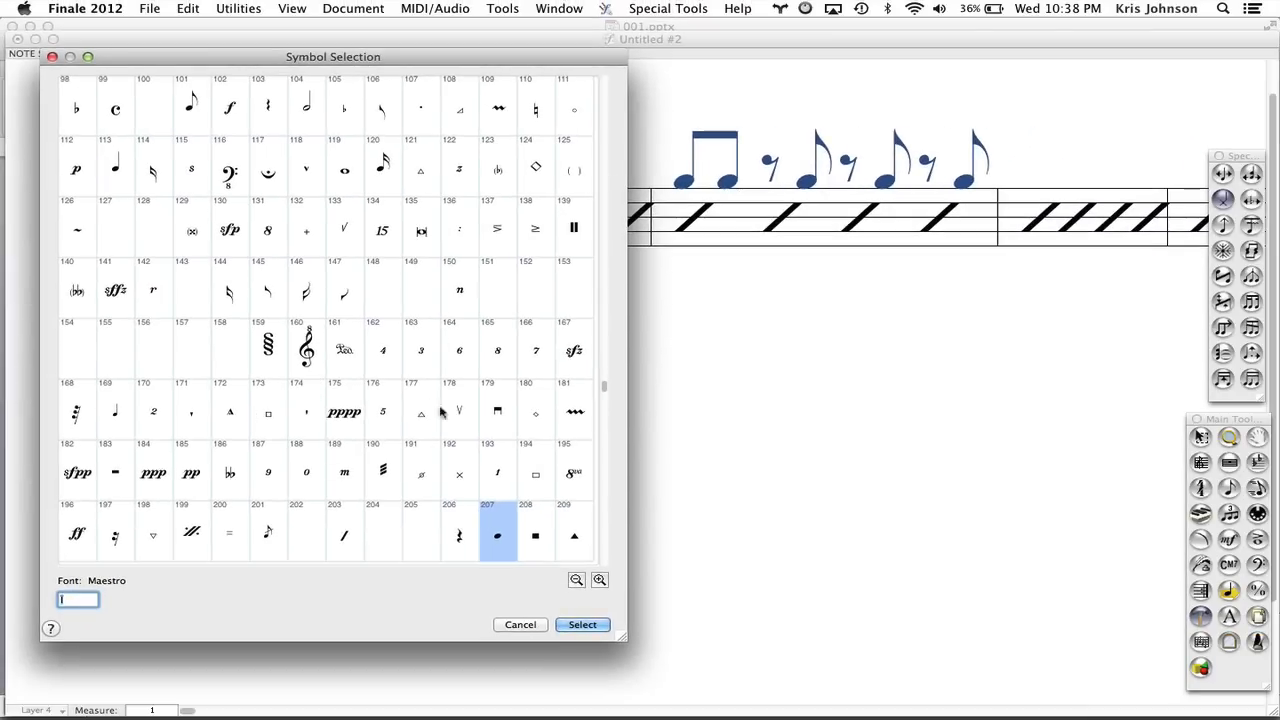
pyautogui.click(462, 476)
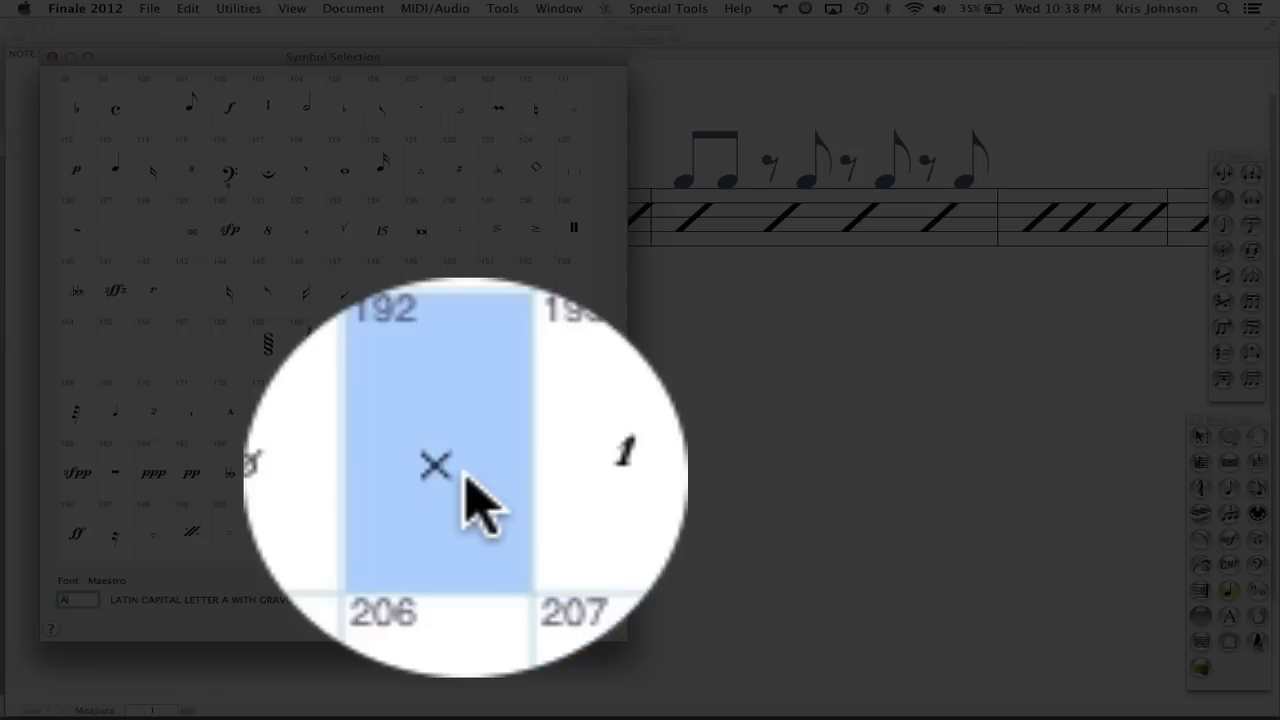
pyautogui.click(586, 623)
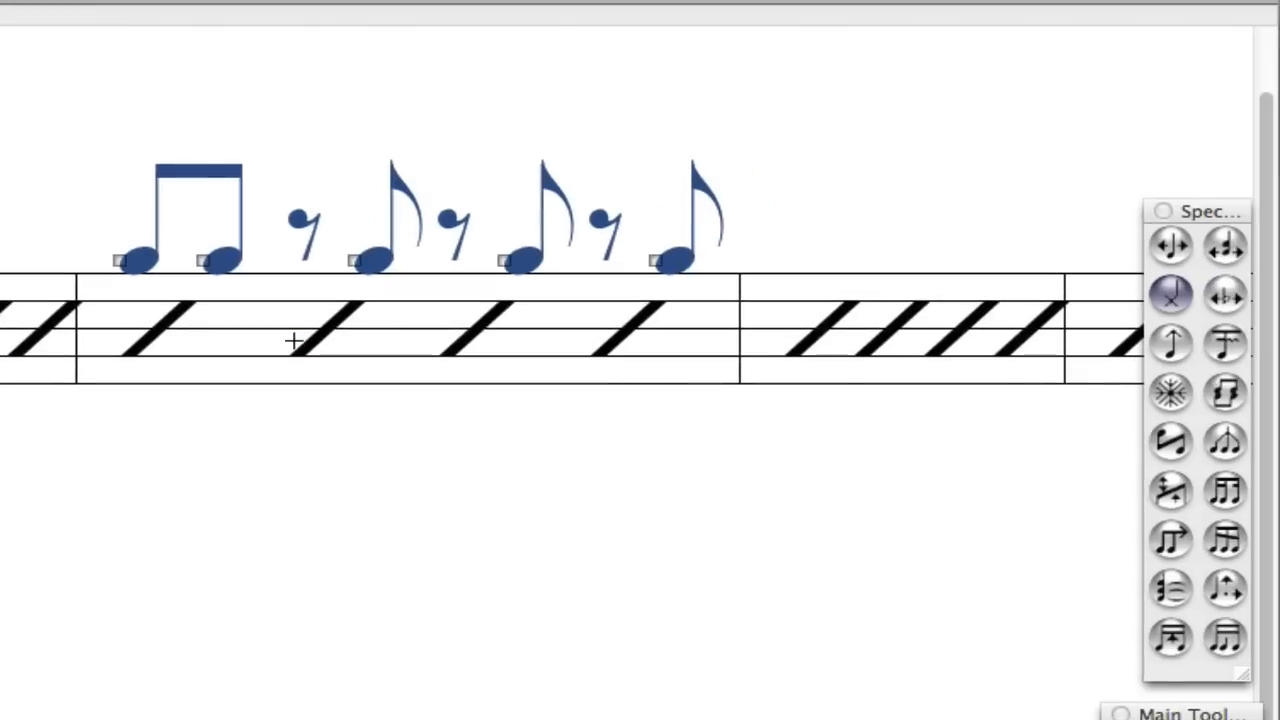
# Change all noteheads of the measure 3 rhythm cue to X symbol 192 and deselect them.
pyautogui.moveTo(54, 183); pyautogui.dragTo(680, 432)
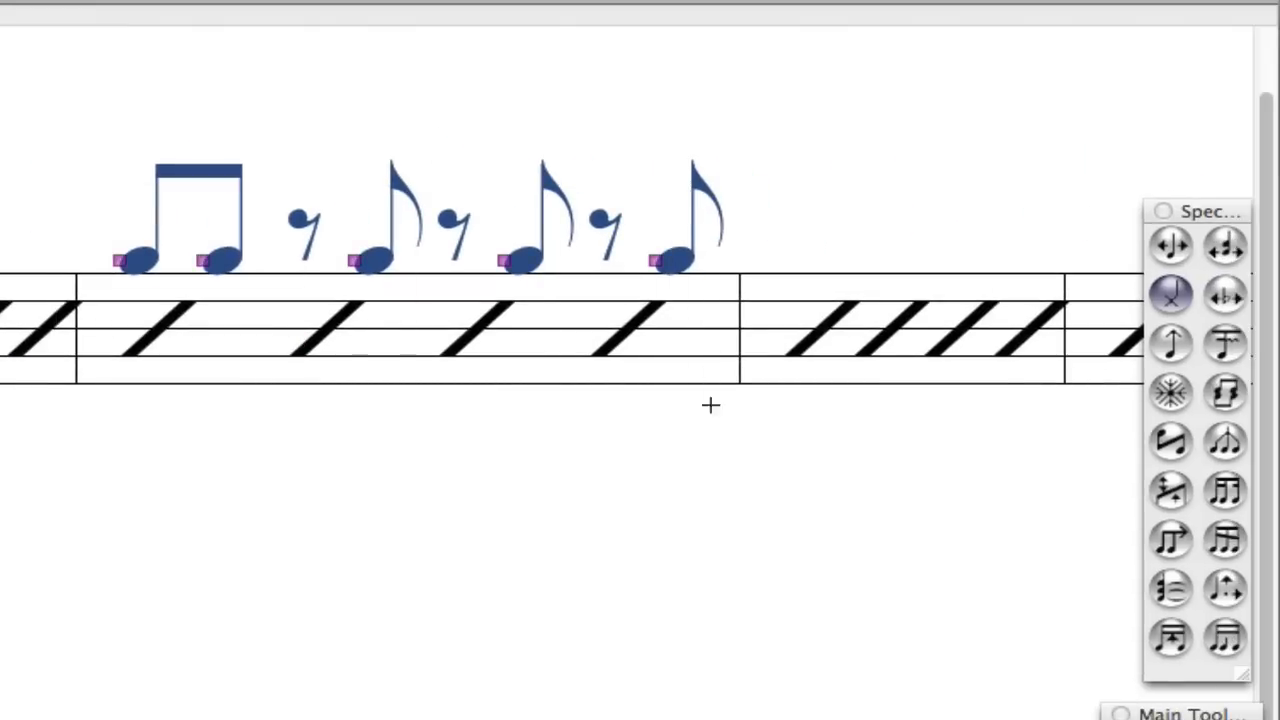
pyautogui.doubleClick(657, 263)
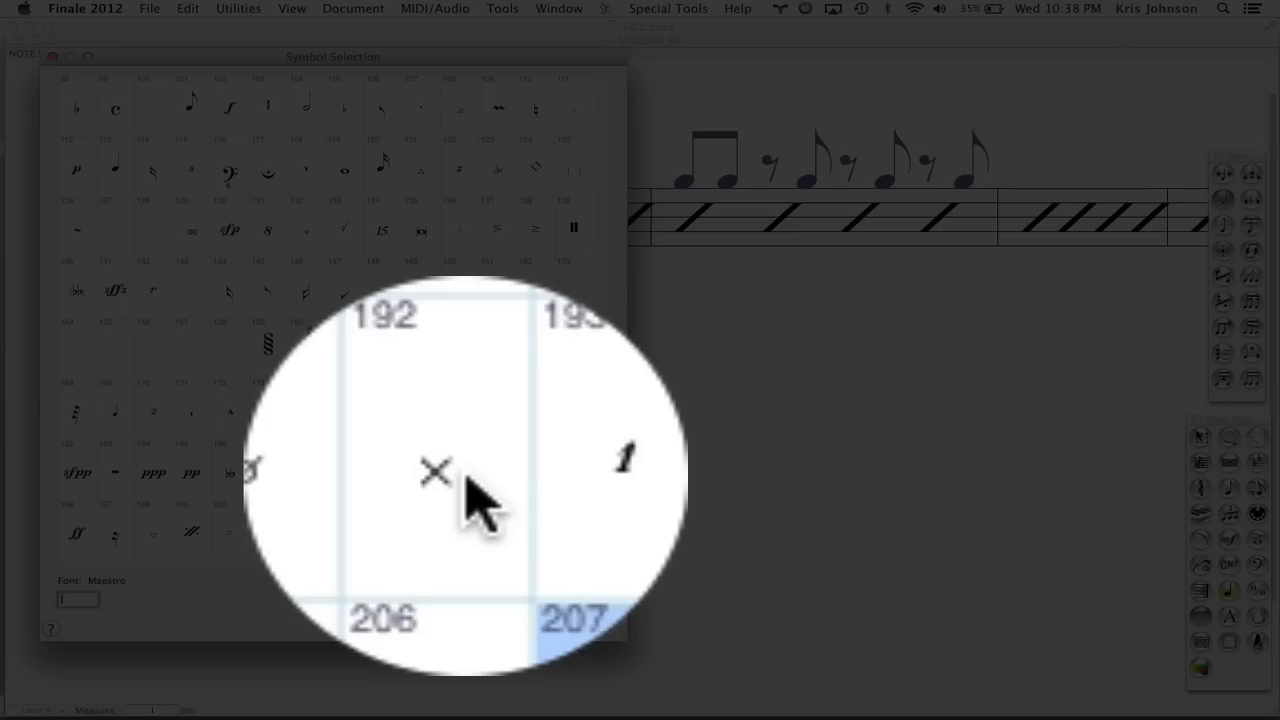
pyautogui.click(467, 476)
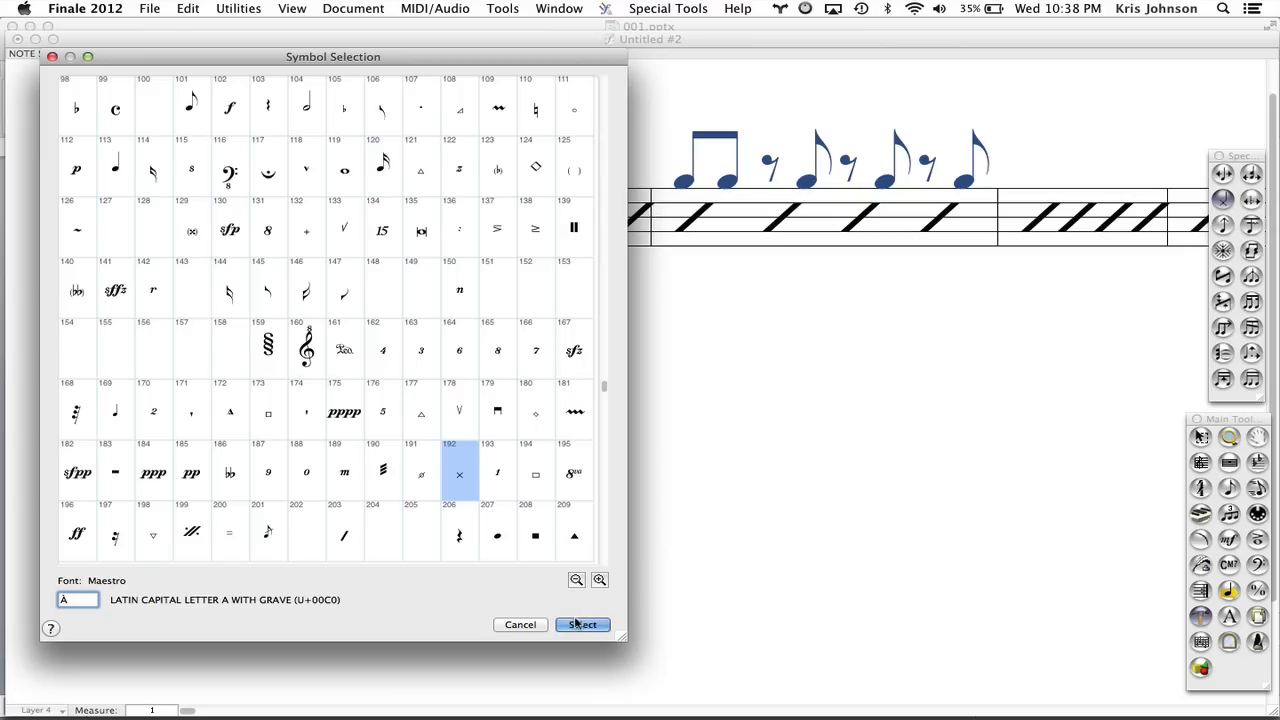
pyautogui.click(580, 624)
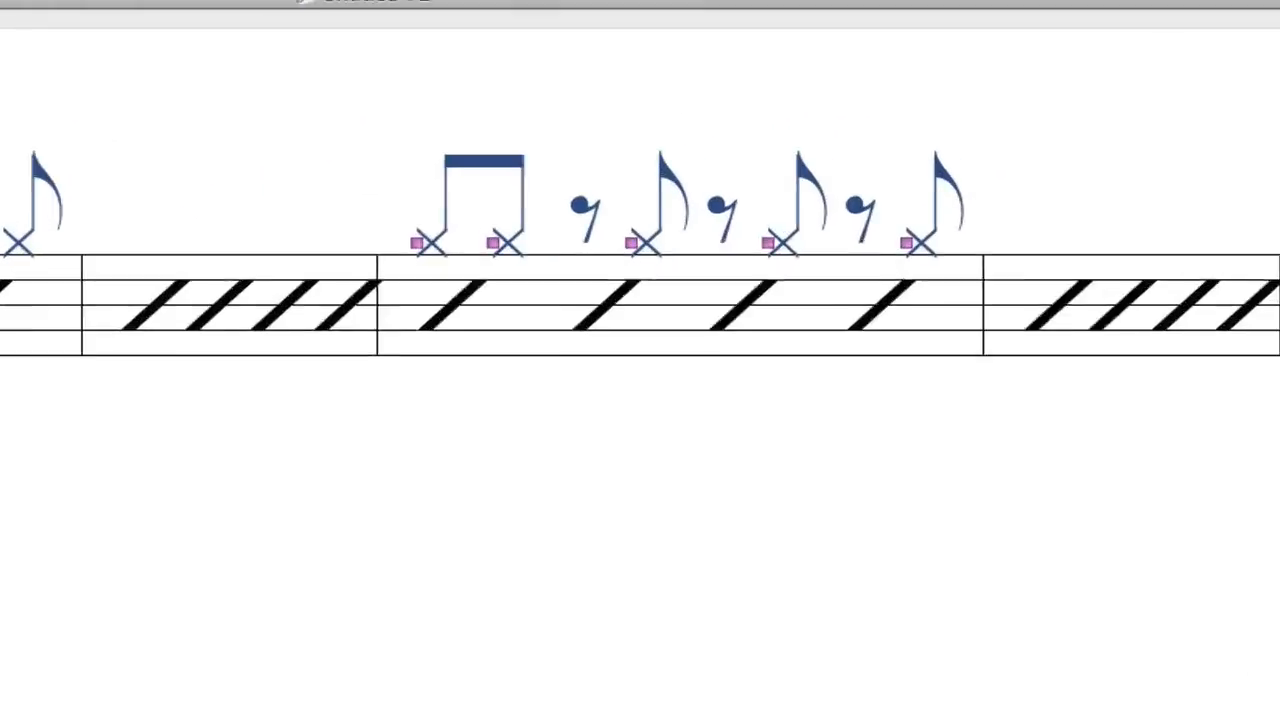
pyautogui.press('Escape')
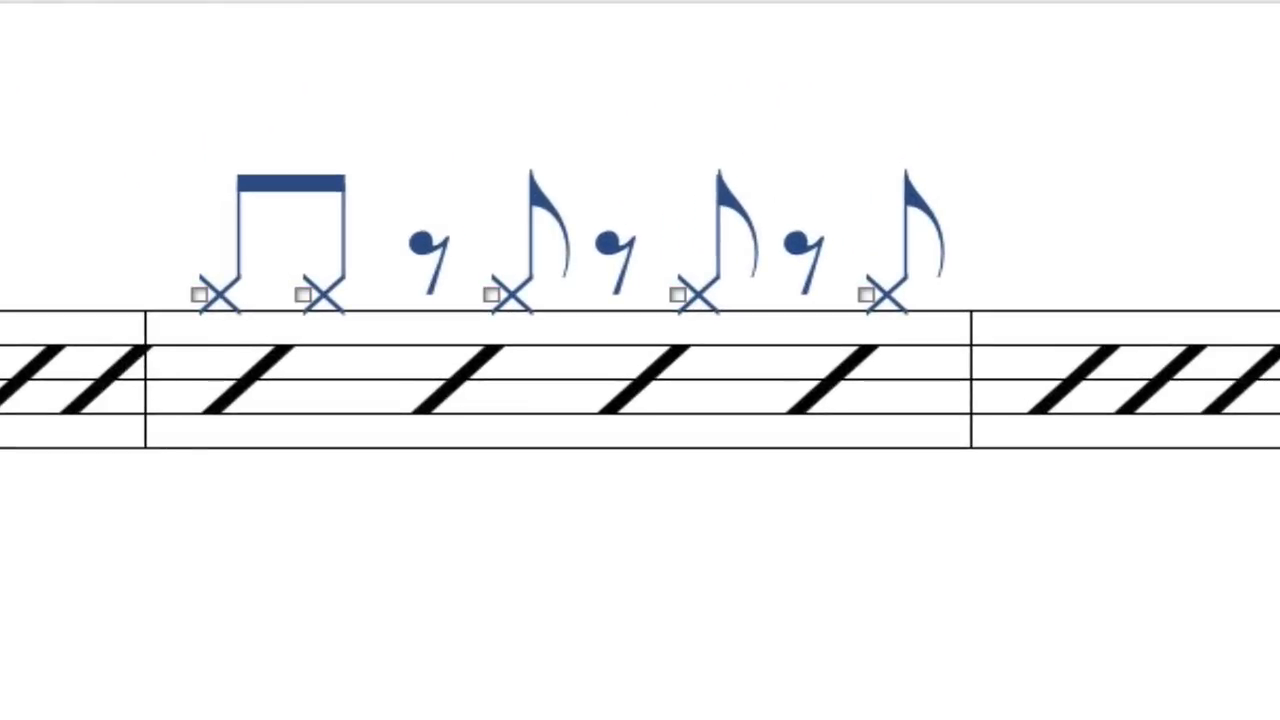